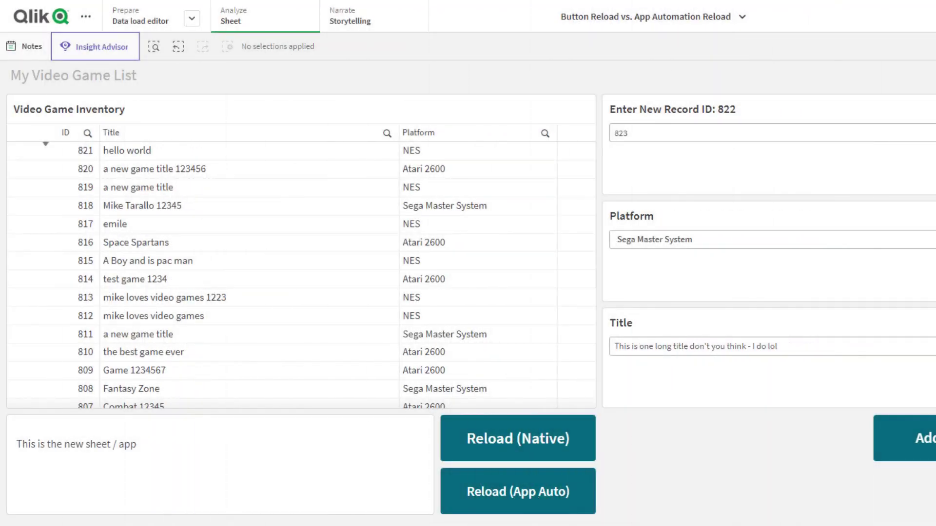
# Step: Reload the My Video Game List app with the Reload (App Auto) and Reload (Native) buttons
pyautogui.click(578, 508)
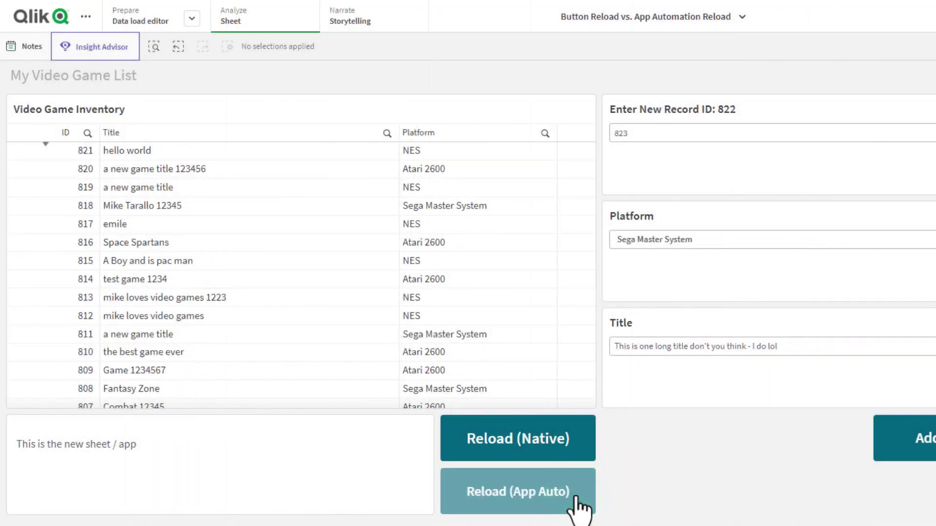
pyautogui.click(566, 439)
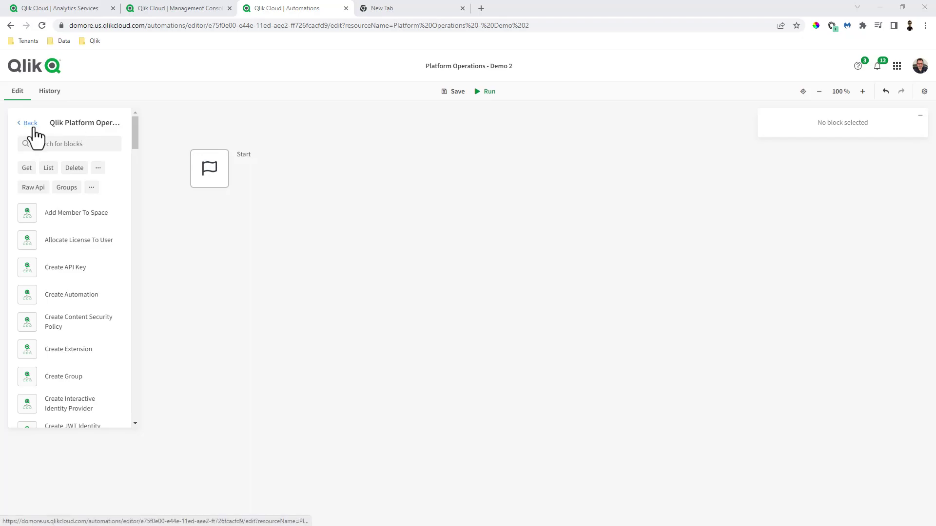
pyautogui.click(30, 127)
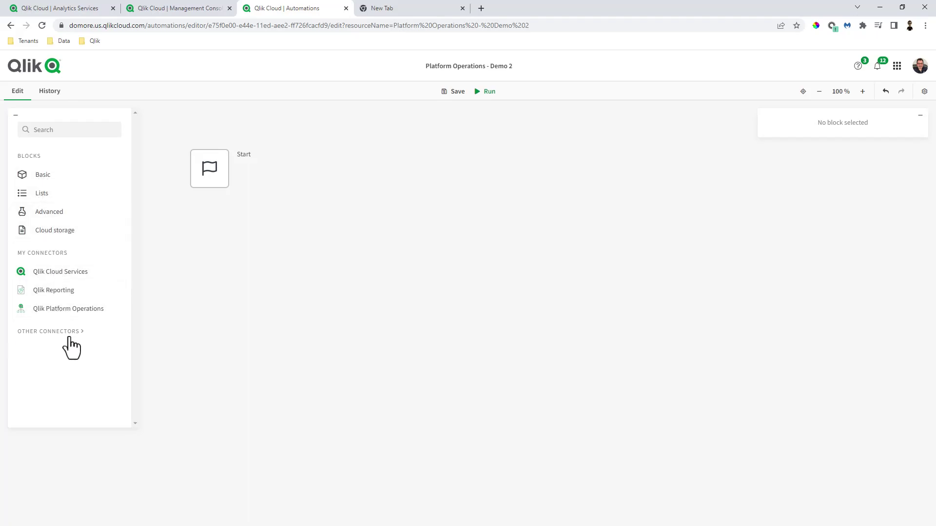
pyautogui.click(71, 336)
pyautogui.scroll(-1, 66, 263)
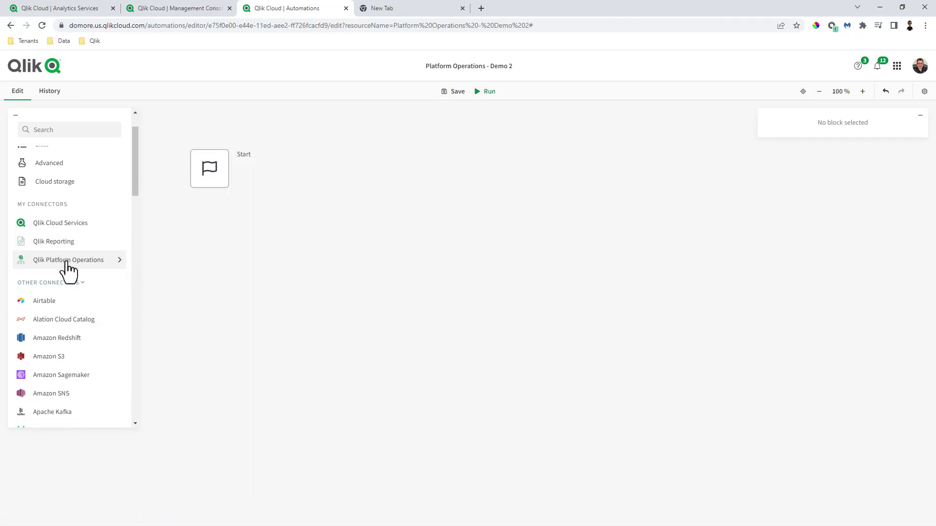
pyautogui.click(65, 268)
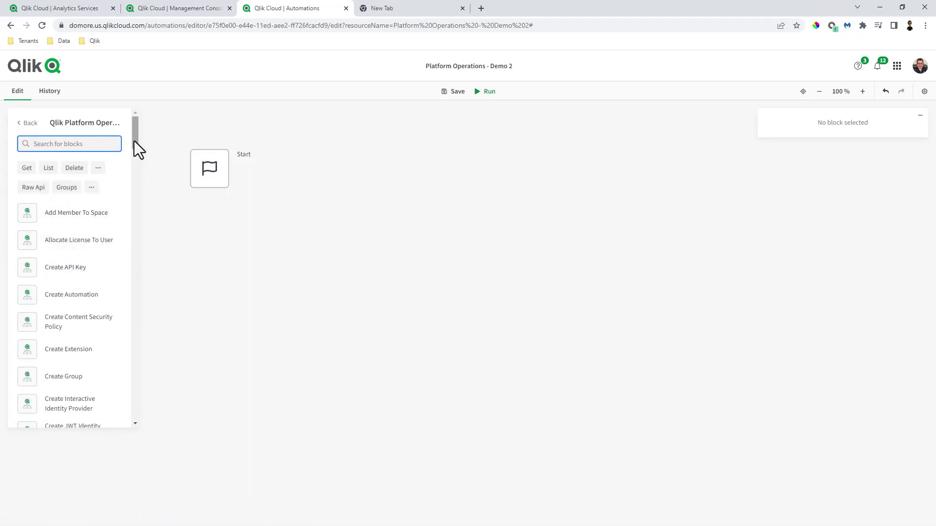
pyautogui.moveTo(135, 142); pyautogui.dragTo(108, 297)
pyautogui.scroll(-1, 112, 305)
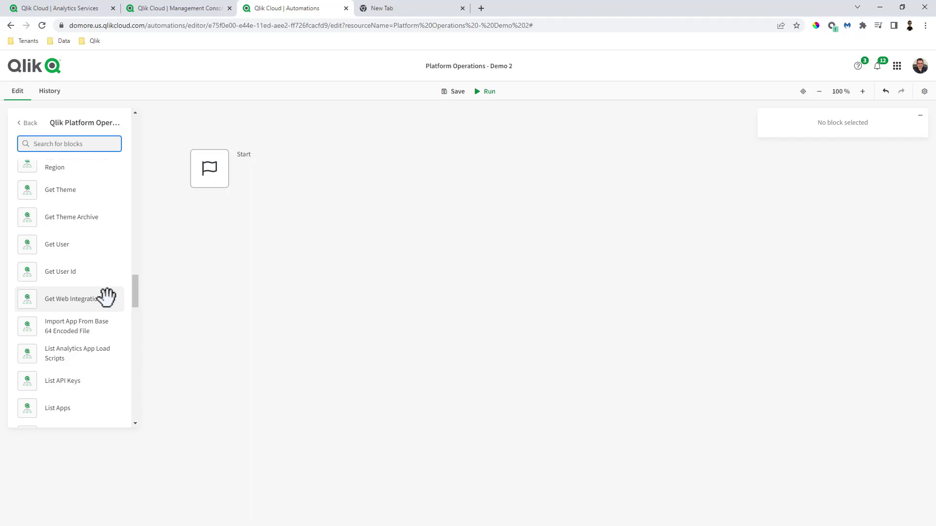
pyautogui.click(66, 8)
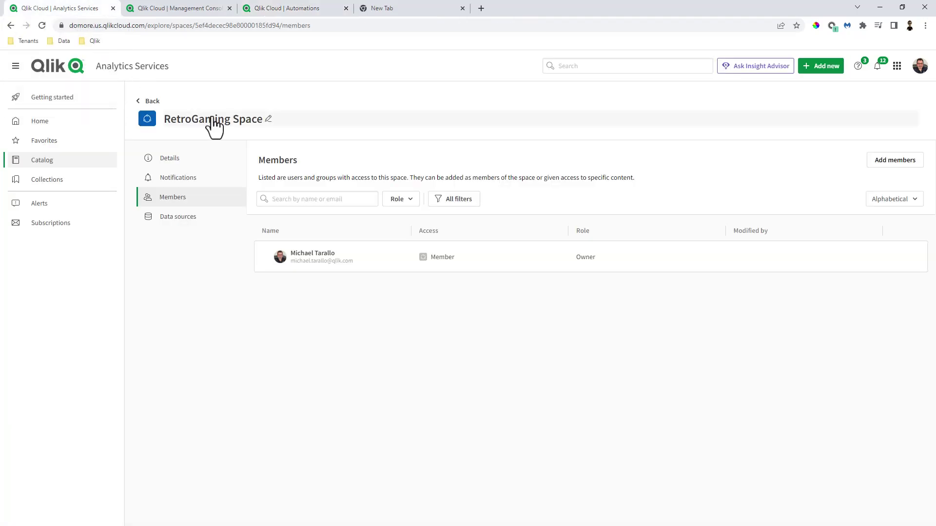
pyautogui.click(899, 165)
pyautogui.click(495, 301)
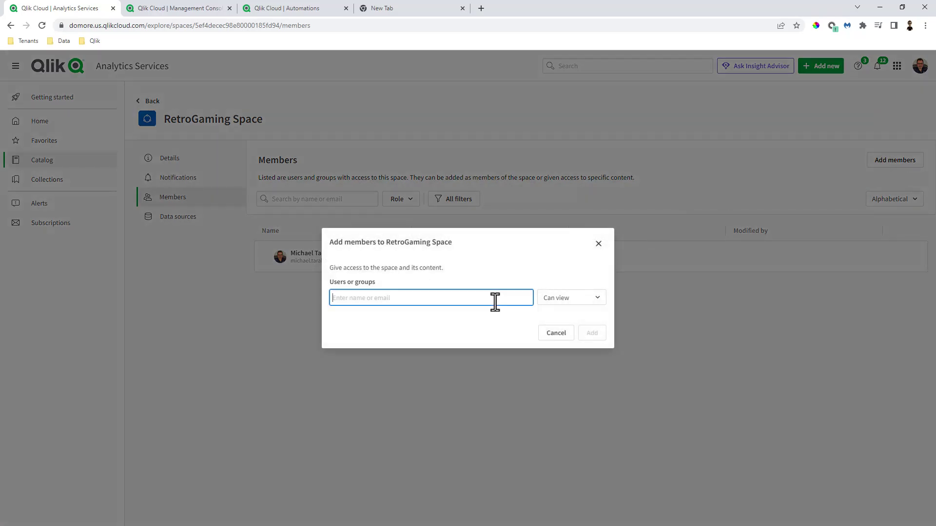
pyautogui.write('de')
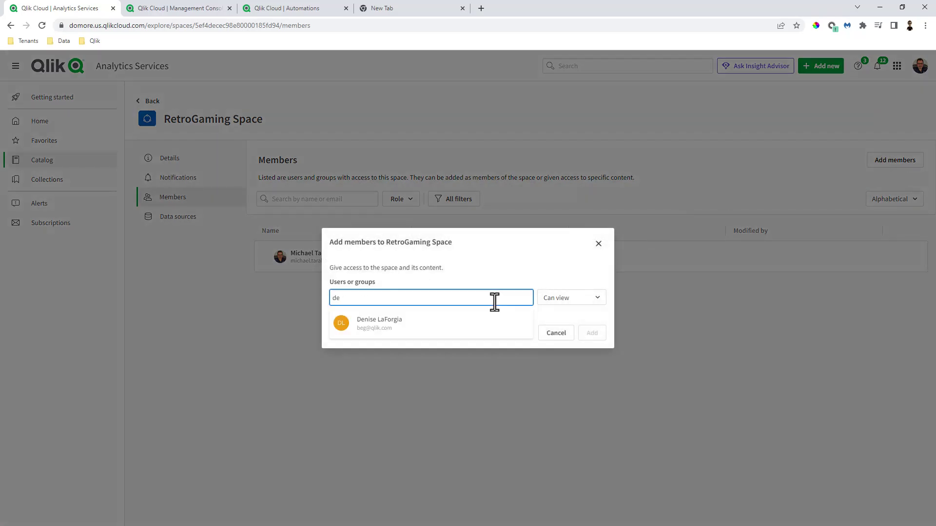
pyautogui.click(556, 333)
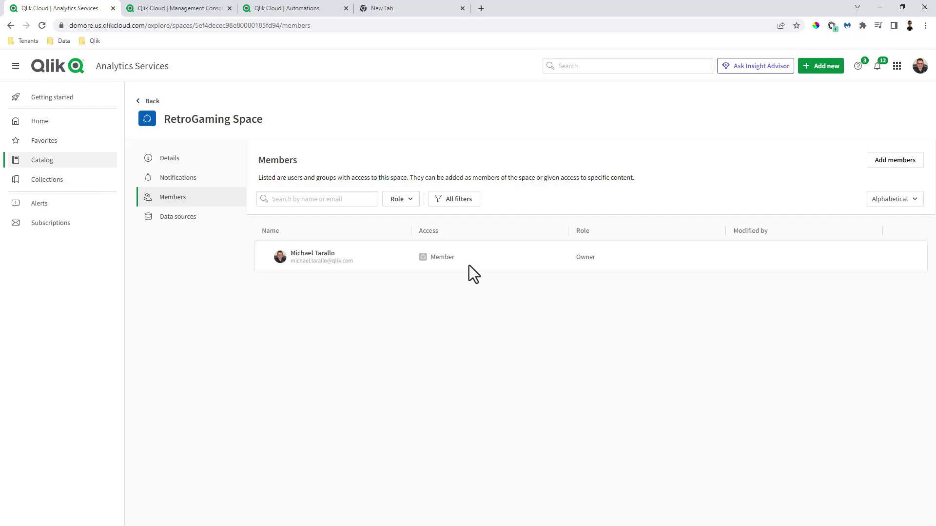
pyautogui.click(288, 9)
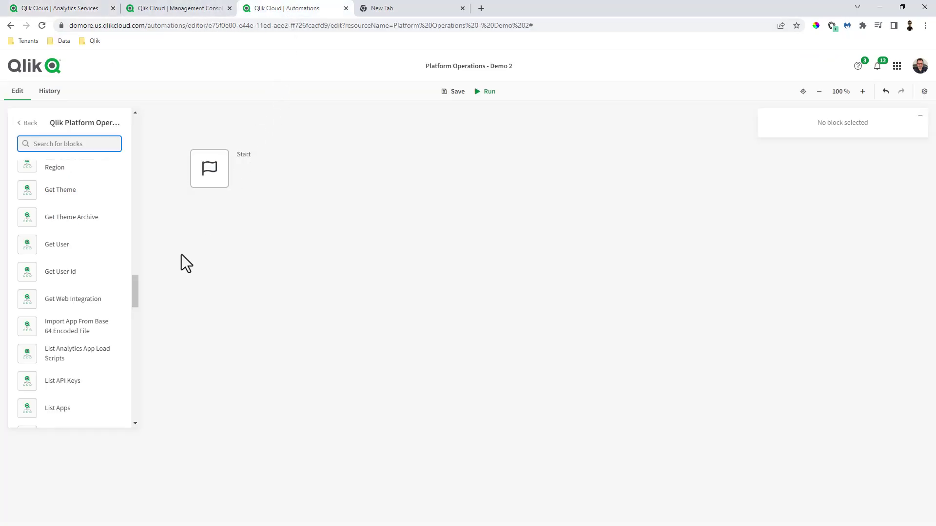
# Step: Add an Add Member To Space block: tenant domore.us, RetroGaming Space, pasted assignee ID, consumer role
pyautogui.write('add')
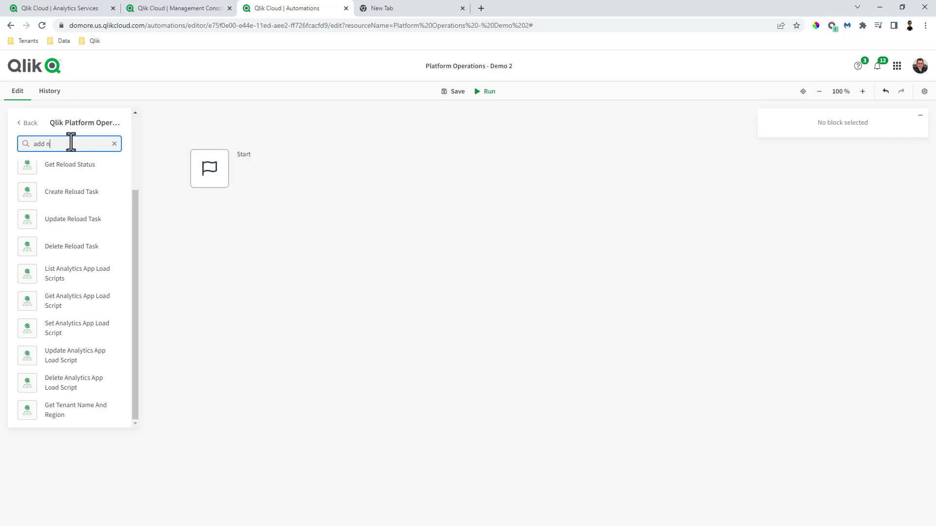
pyautogui.write(' me')
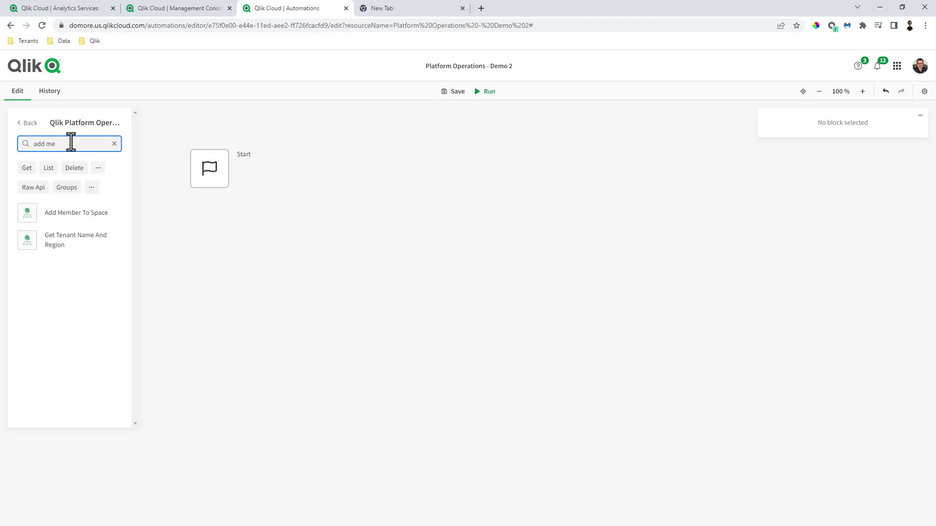
pyautogui.moveTo(69, 209); pyautogui.dragTo(289, 238)
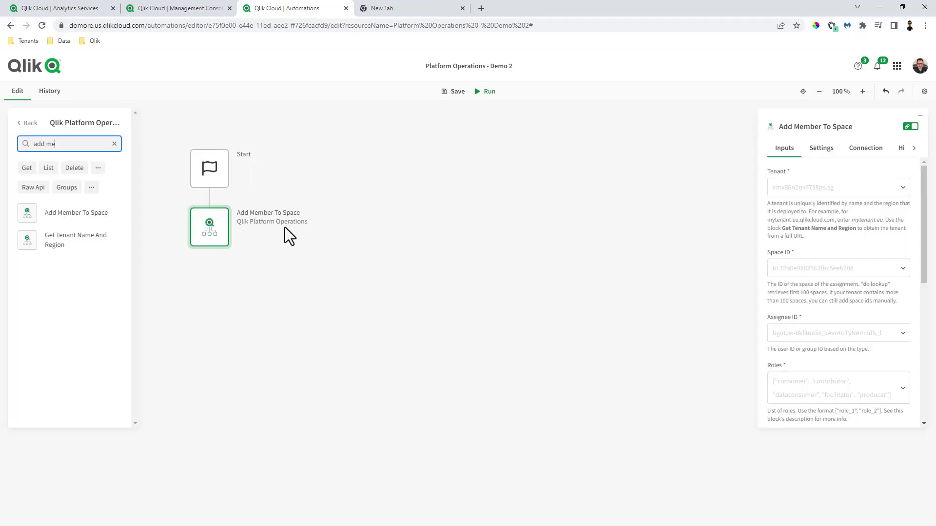
pyautogui.click(870, 192)
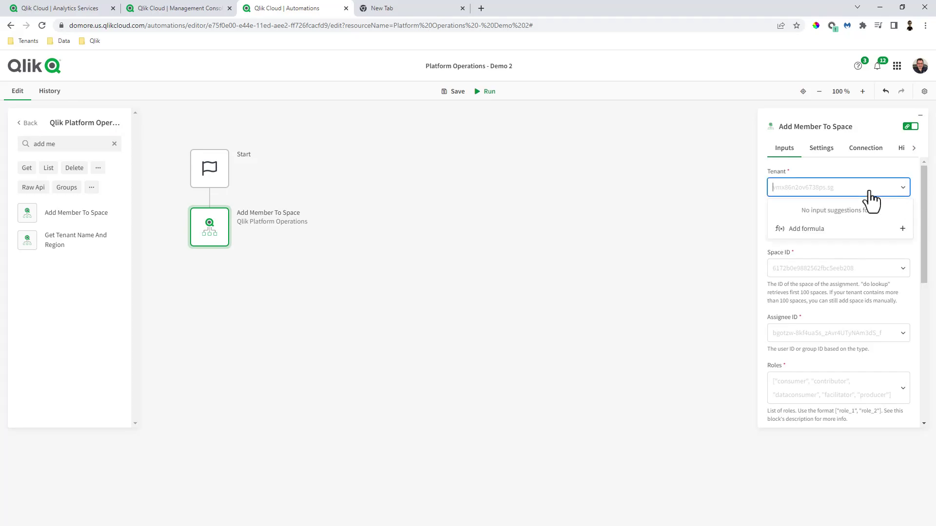
pyautogui.write('domore.')
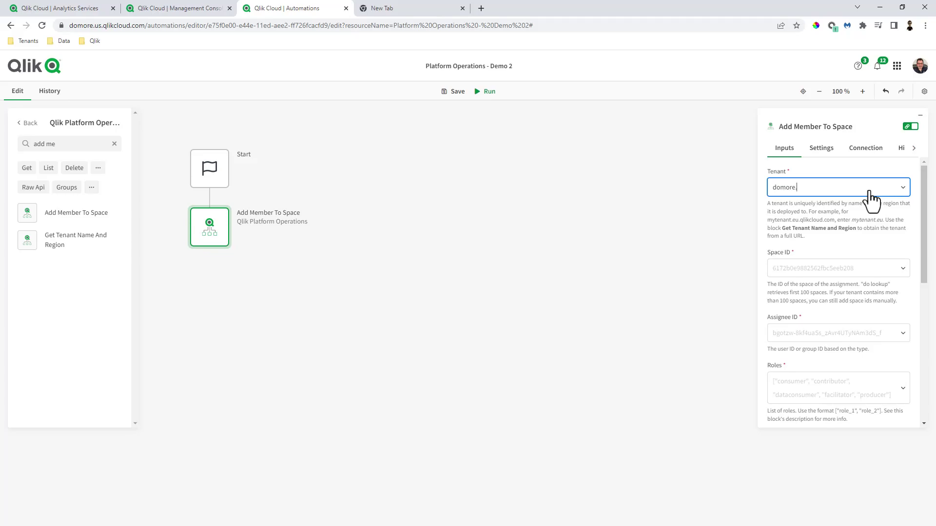
pyautogui.write('us')
pyautogui.click(794, 267)
pyautogui.click(807, 294)
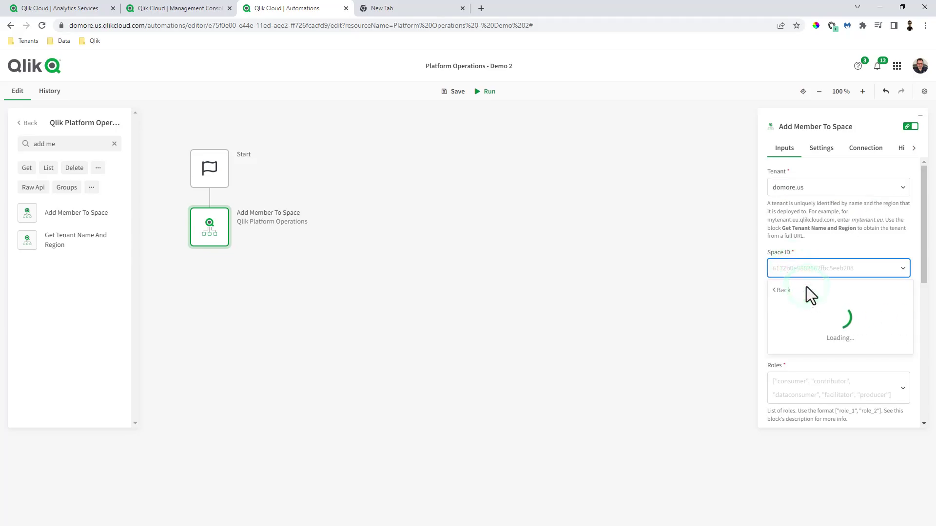
pyautogui.click(820, 355)
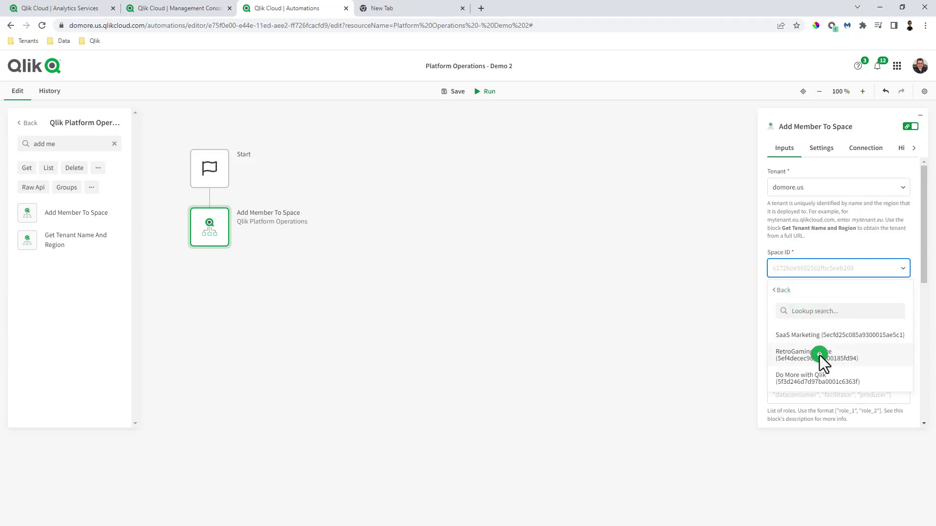
pyautogui.click(807, 341)
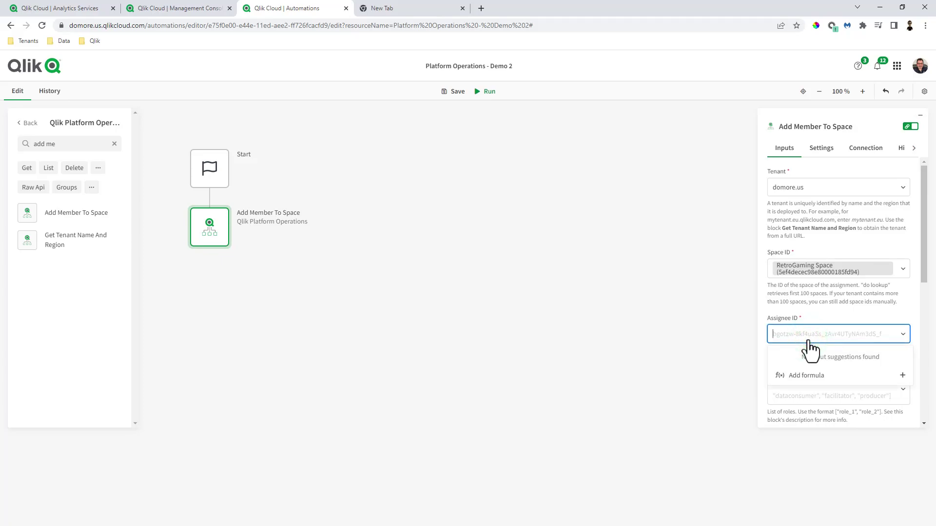
pyautogui.write('WYiMJOizDD4dUtiJP2WdaYlgVGiibzpK')
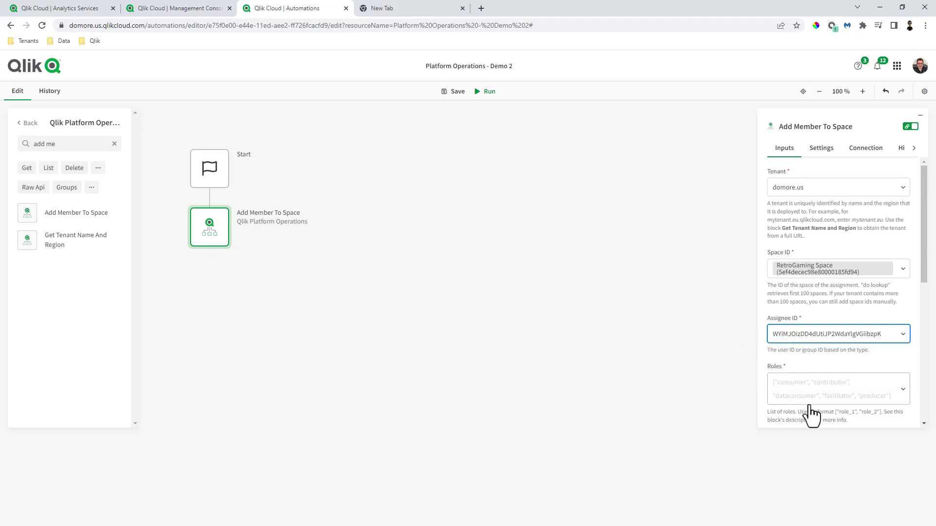
pyautogui.click(805, 390)
pyautogui.write('["consumer')
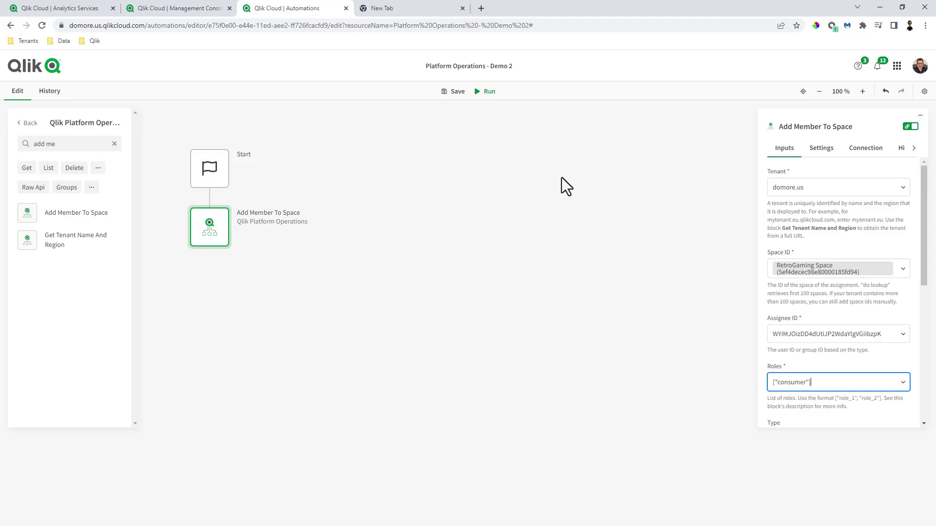
# Step: Save the automation, check the block's connection, and run it
pyautogui.click(453, 92)
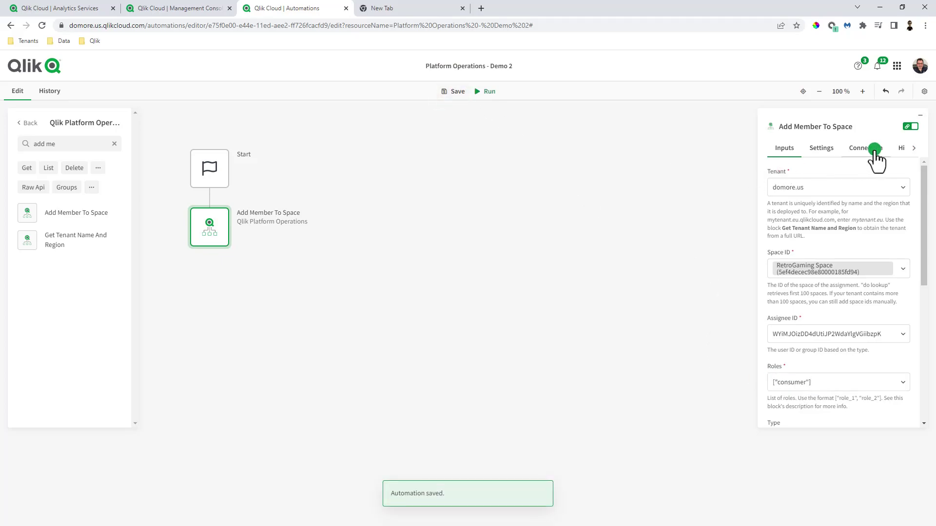
pyautogui.click(871, 149)
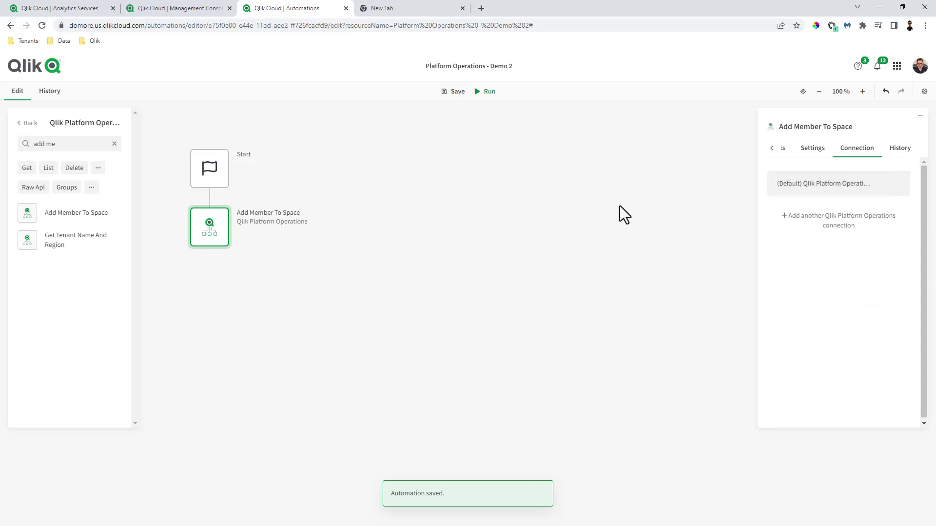
pyautogui.click(585, 195)
pyautogui.click(487, 93)
# Step: Inspect the latest run chronologically and expand the Add Member To Space output
pyautogui.click(72, 156)
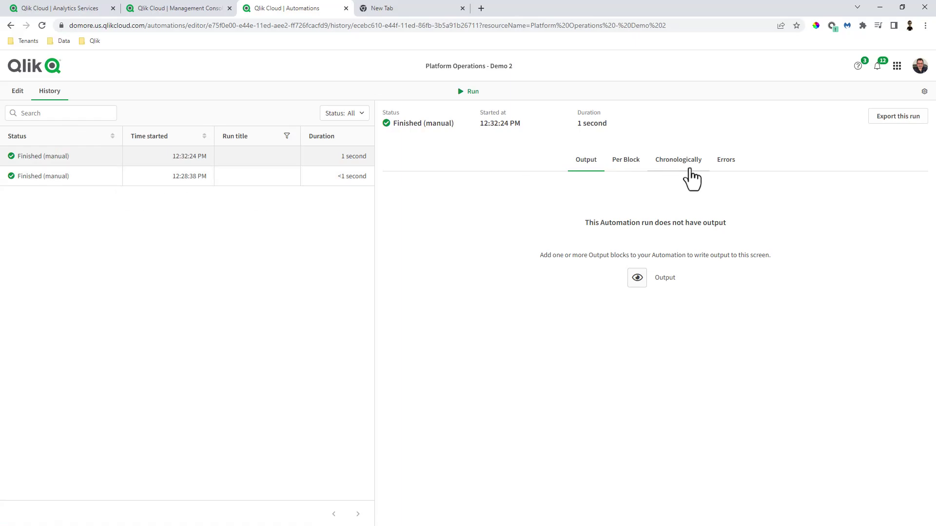
pyautogui.click(679, 169)
pyautogui.click(468, 271)
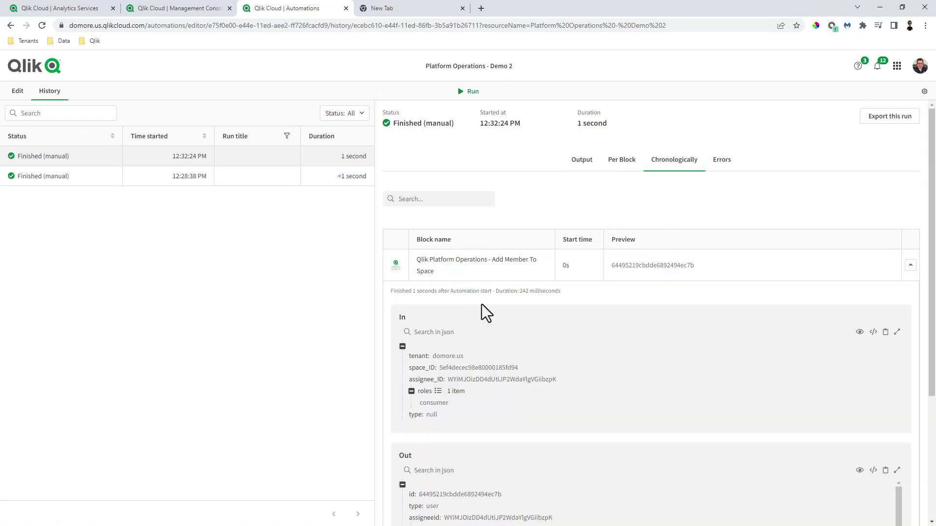
pyautogui.scroll(-4, 482, 305)
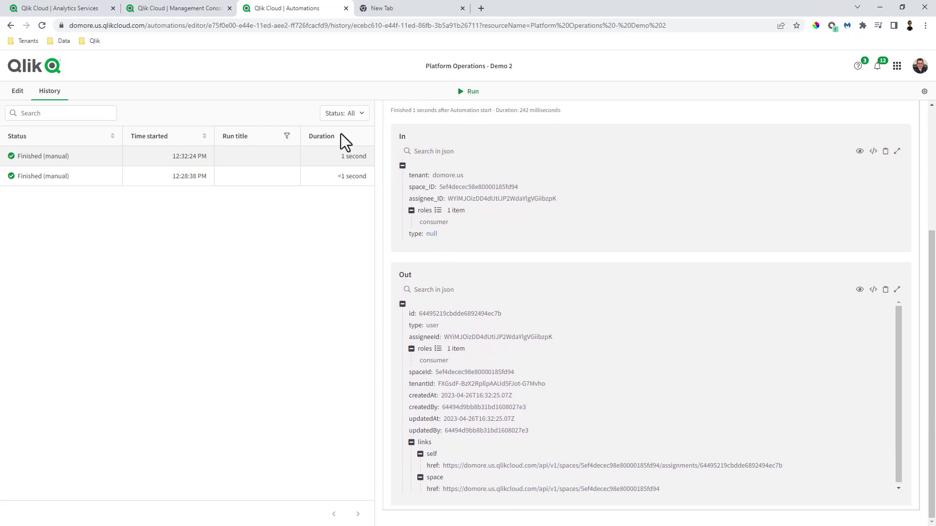
# Step: Verify RetroGaming Space's members list shows the new member with Can view access, then view tenant users
pyautogui.click(79, 13)
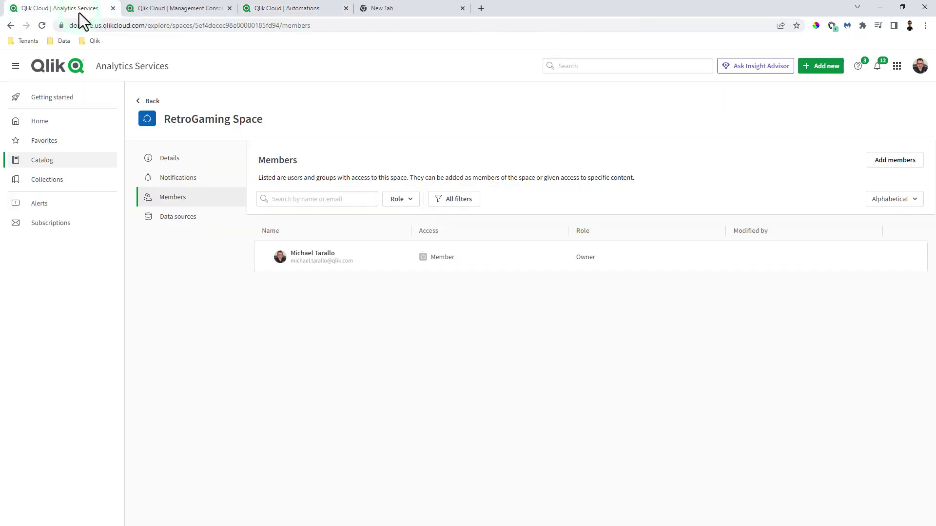
pyautogui.click(145, 101)
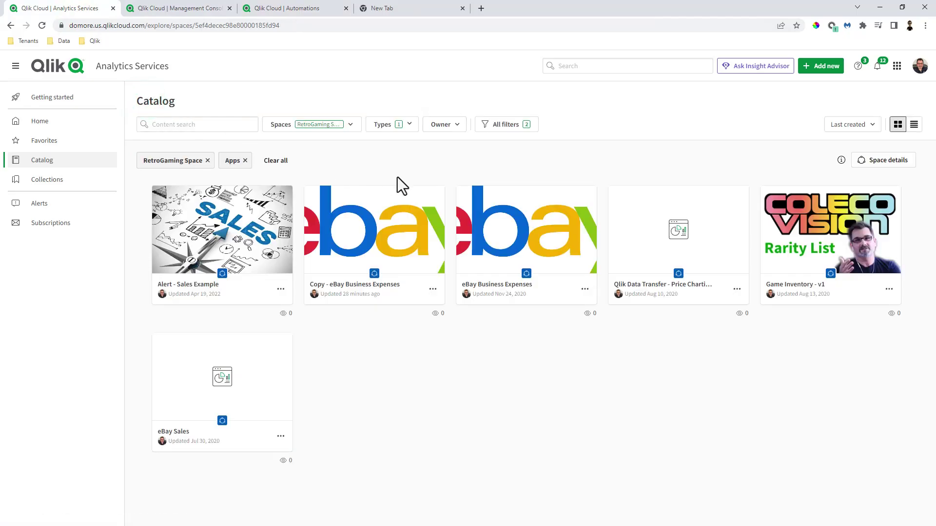
pyautogui.click(902, 163)
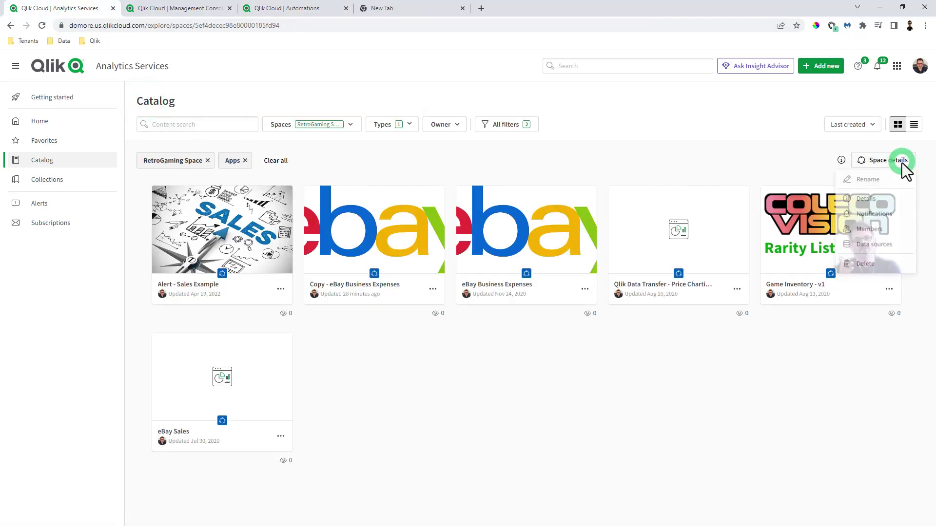
pyautogui.click(885, 228)
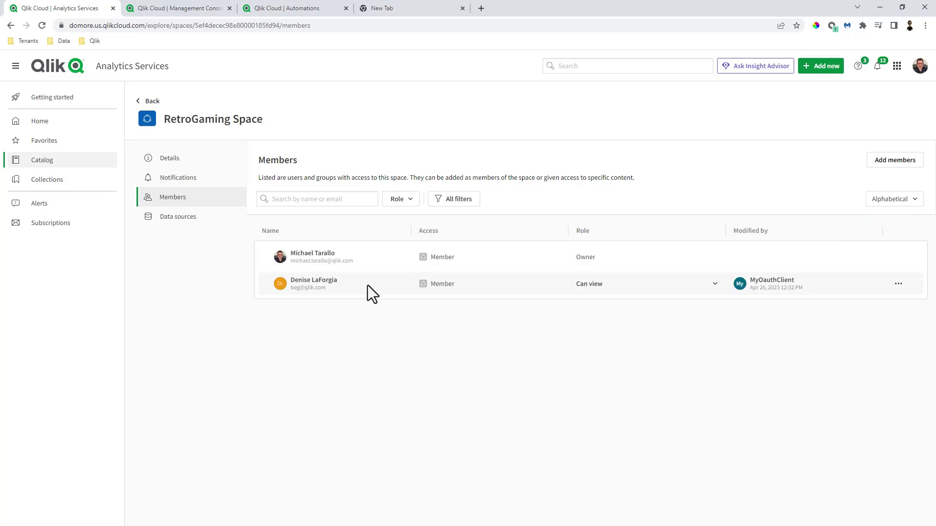
pyautogui.click(714, 284)
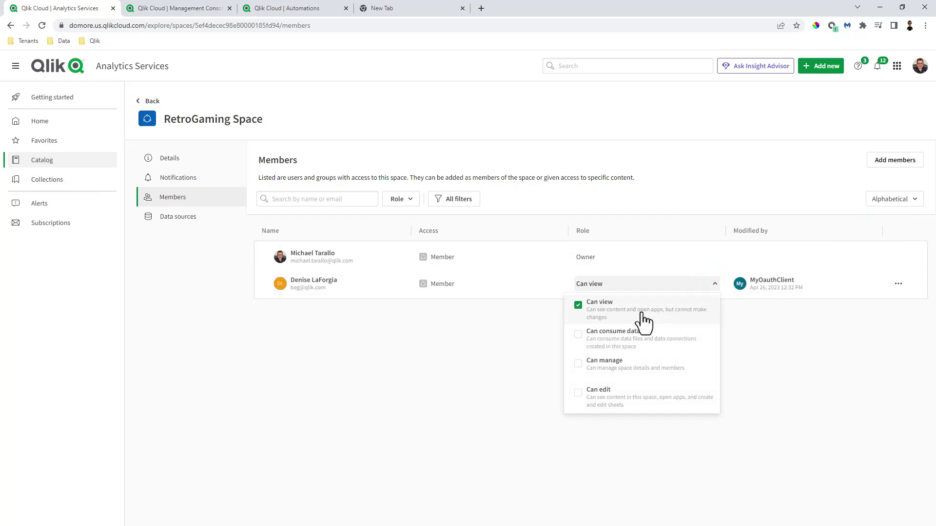
pyautogui.click(768, 336)
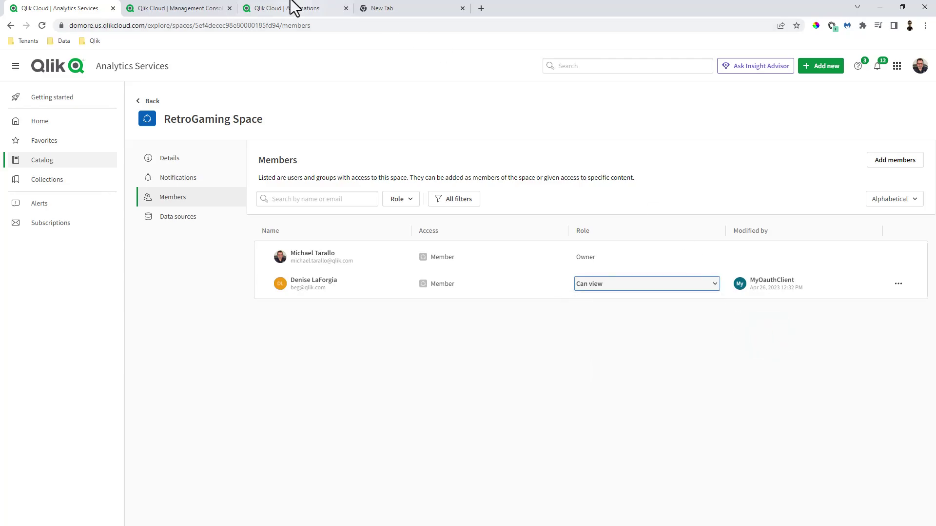
pyautogui.click(182, 11)
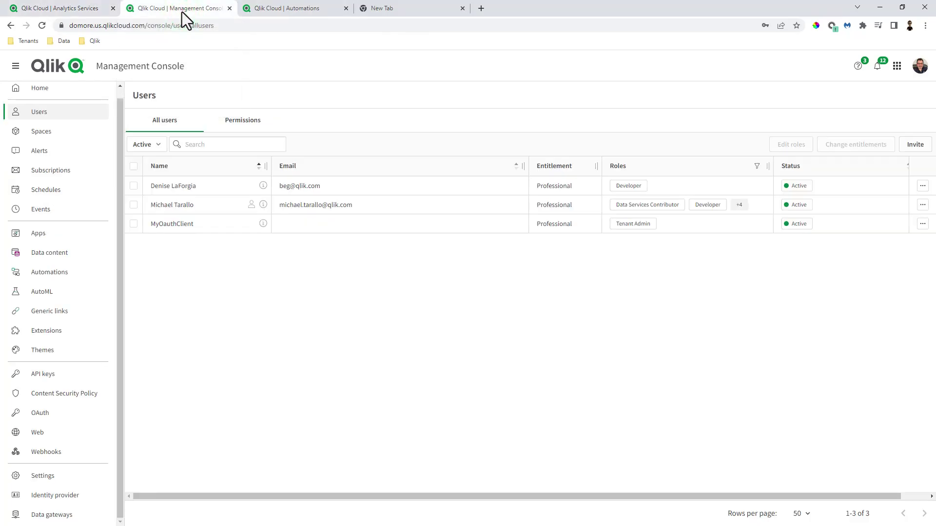
# Step: Delete the Add Member To Space block from the automation
pyautogui.click(288, 12)
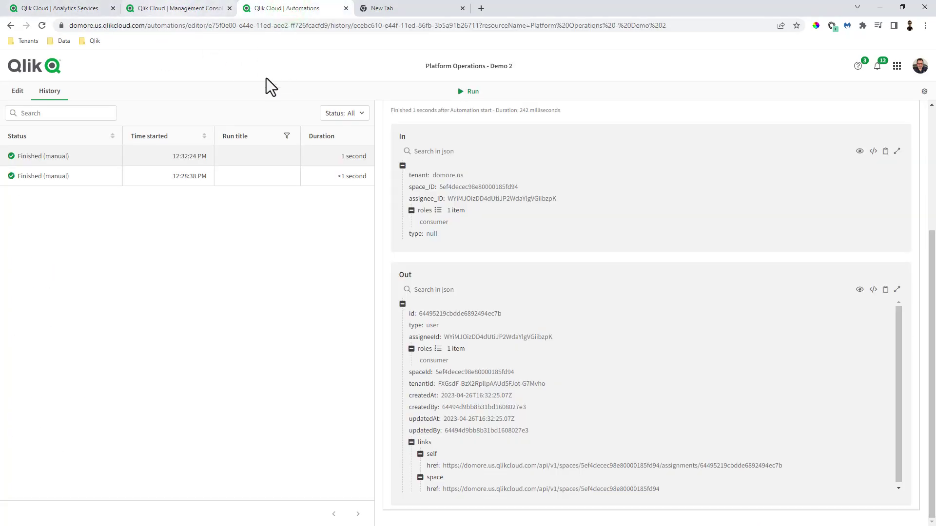
pyautogui.click(18, 90)
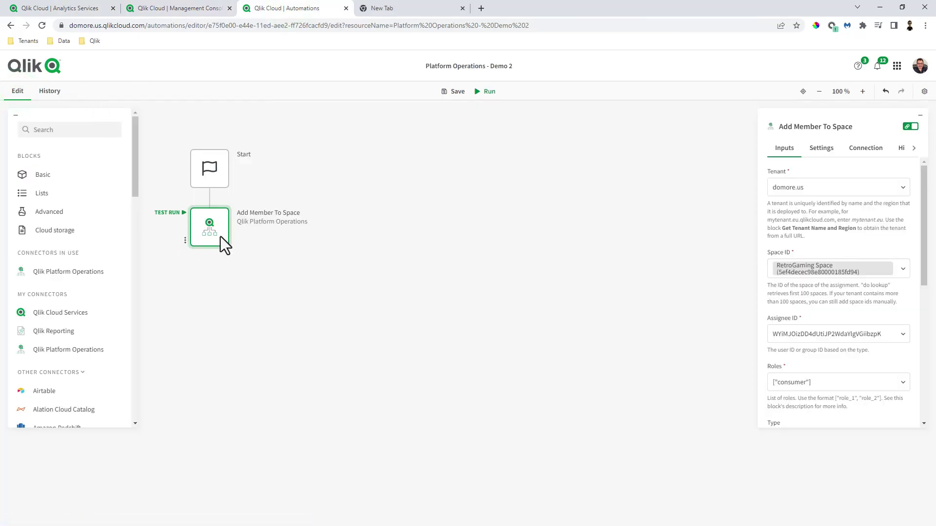
pyautogui.moveTo(221, 236); pyautogui.dragTo(240, 256)
pyautogui.rightClick(243, 255)
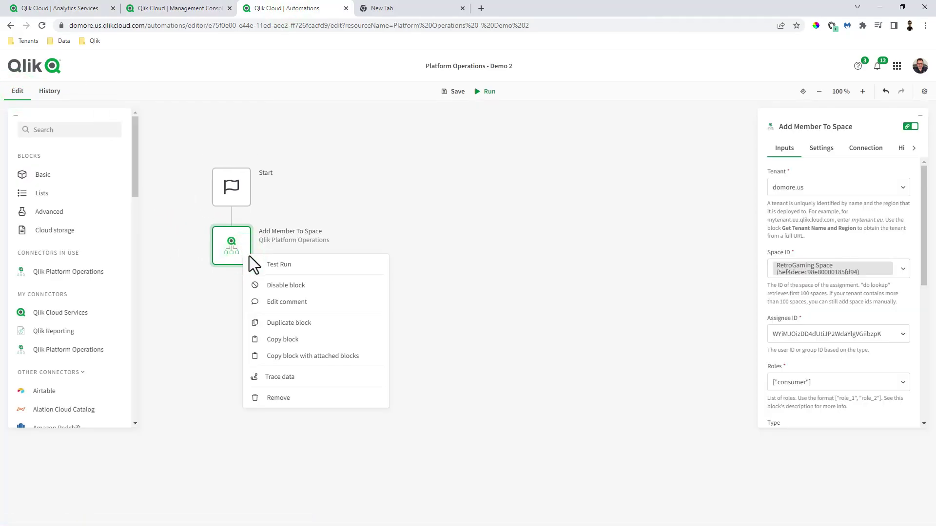
pyautogui.click(290, 397)
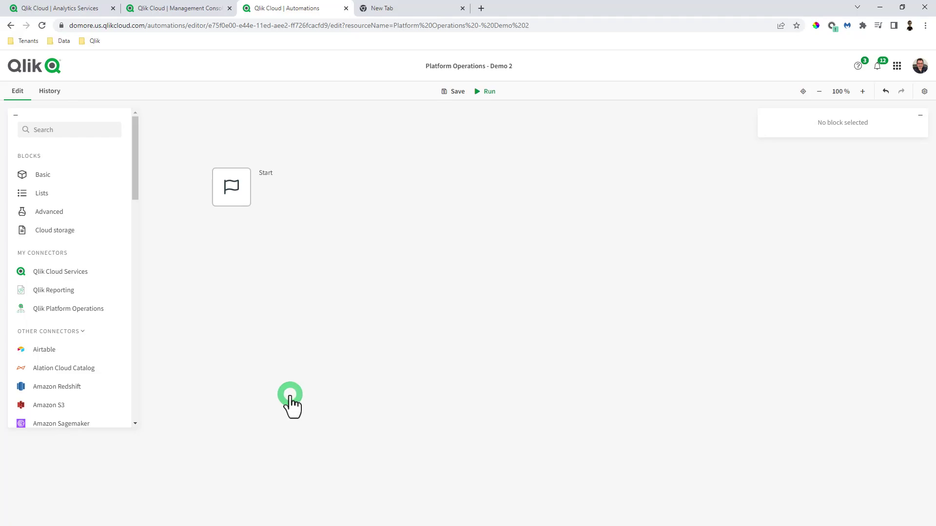
# Step: Add a Create Space block under Start using the Qlik Platform Operations connection
pyautogui.click(78, 311)
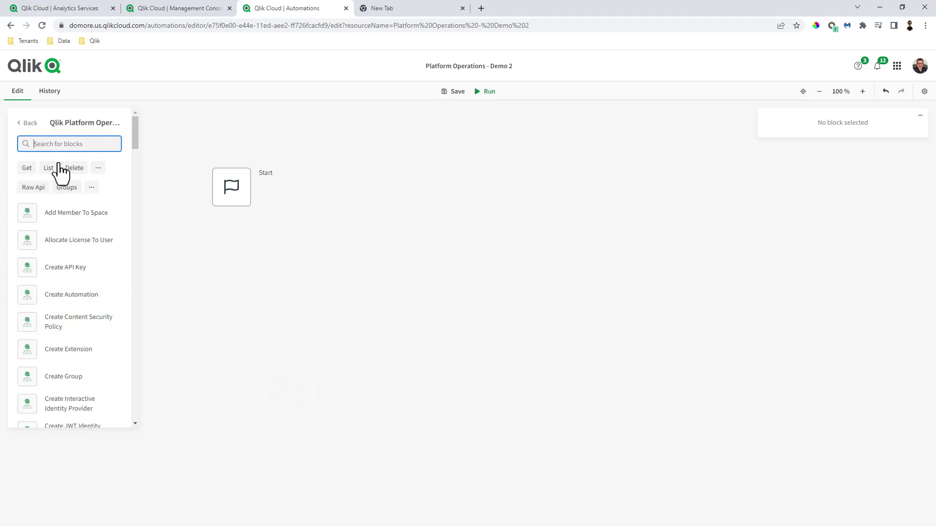
pyautogui.write('a')
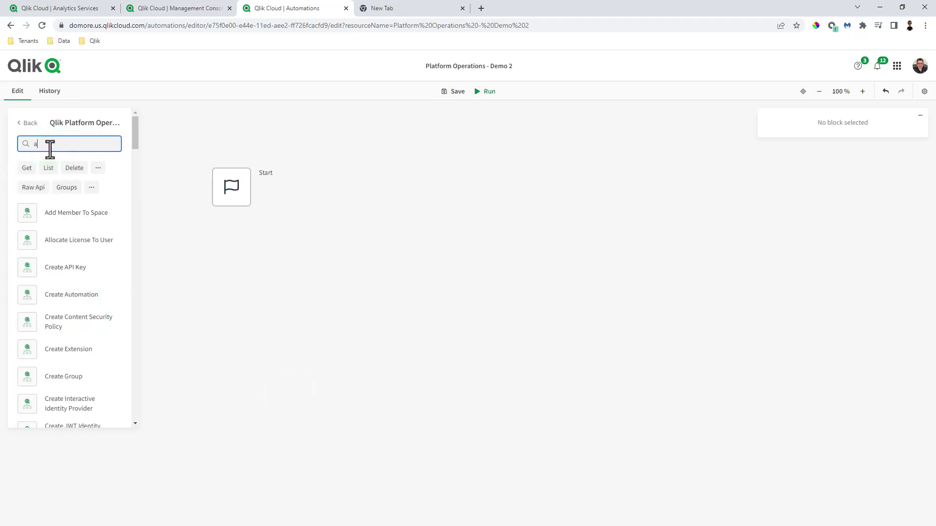
pyautogui.write('dd spa')
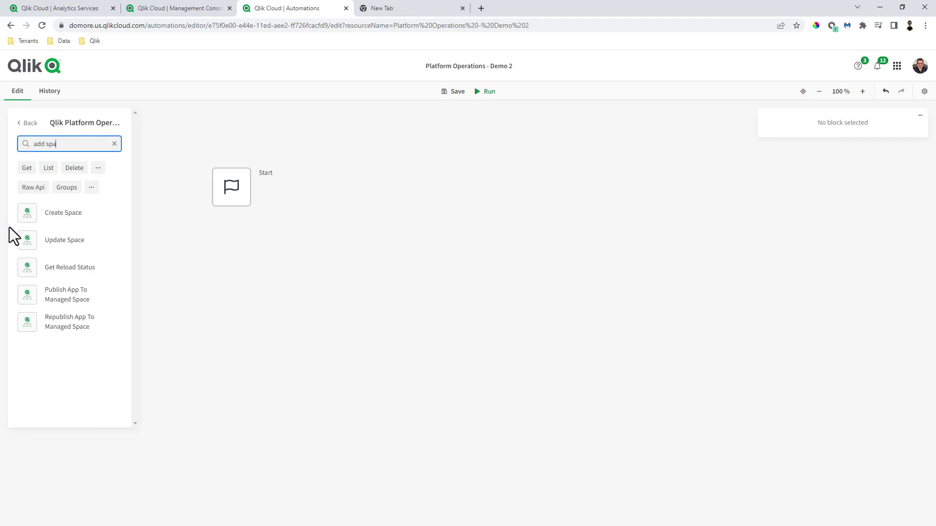
pyautogui.moveTo(52, 212); pyautogui.dragTo(285, 253)
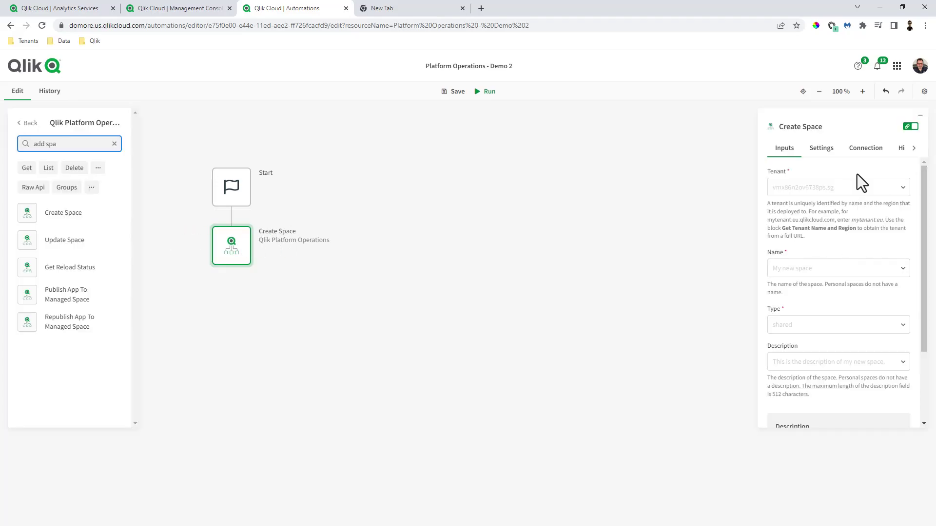
pyautogui.click(865, 148)
pyautogui.click(839, 186)
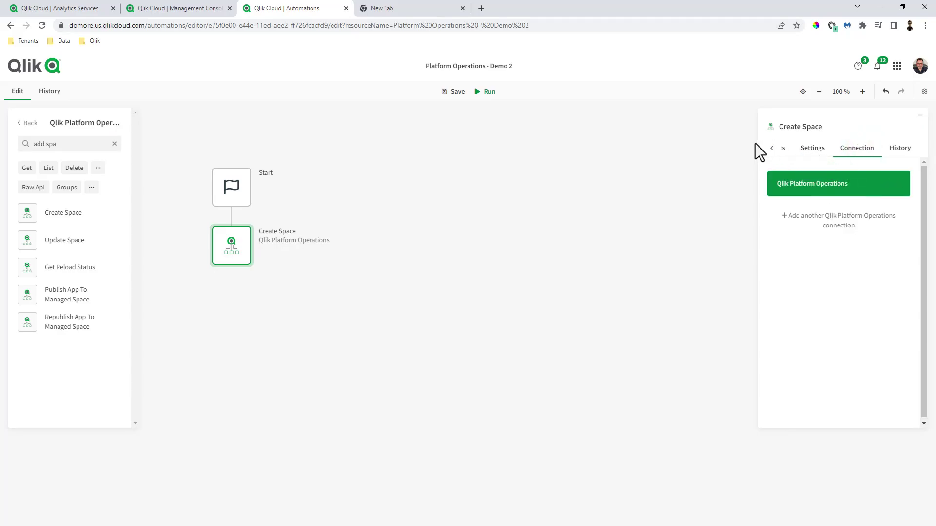
pyautogui.click(774, 149)
# Step: Set tenant domore, name 'Sales and Finance', type shared, and description 'this is a description for sales and finance'
pyautogui.click(807, 188)
pyautogui.write('domore.us')
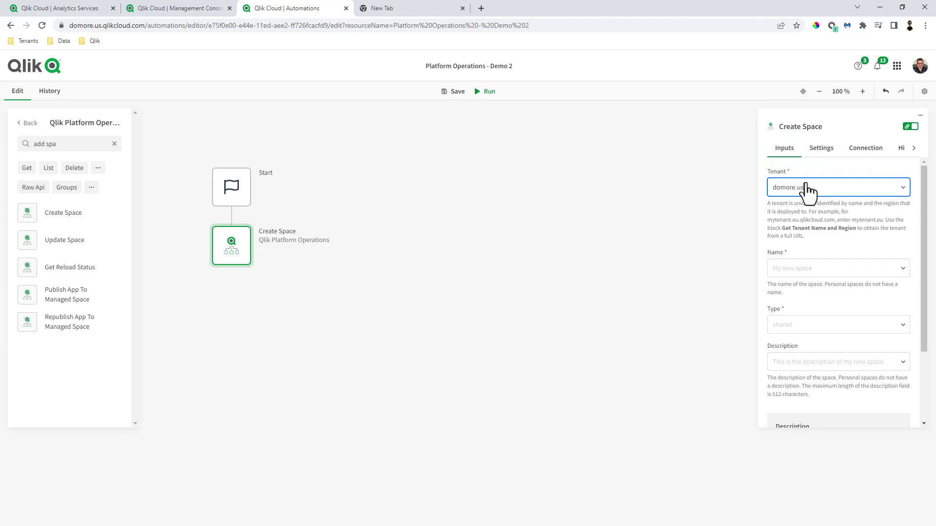
pyautogui.click(822, 273)
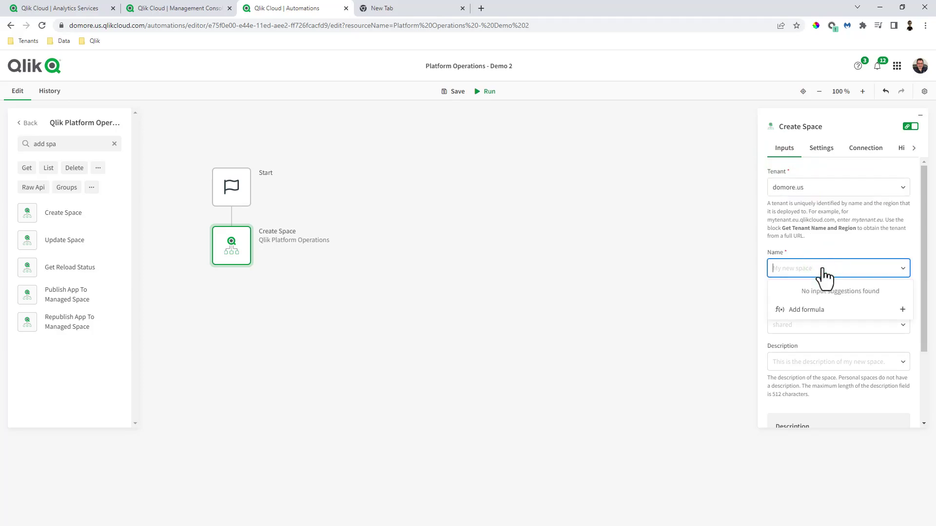
pyautogui.write('Sales and ')
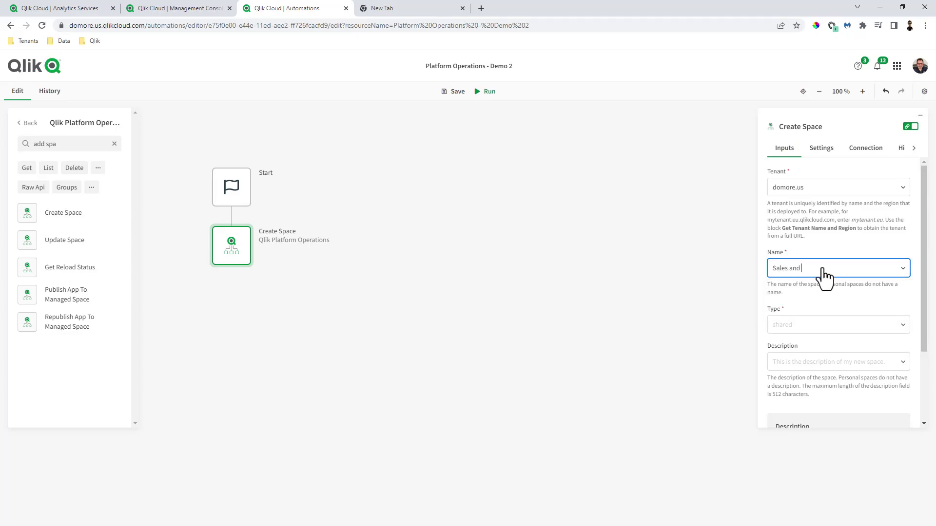
pyautogui.write('Finance')
pyautogui.click(816, 339)
pyautogui.click(811, 347)
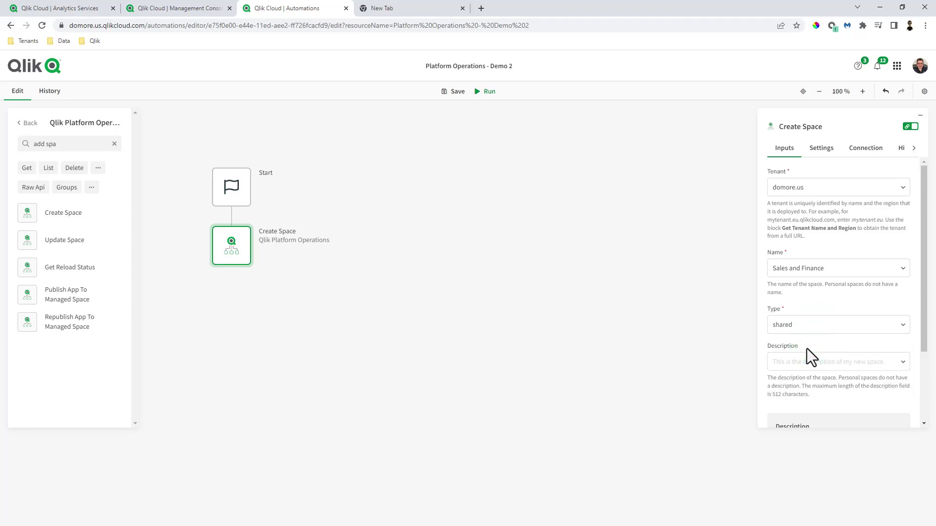
pyautogui.click(801, 362)
pyautogui.write('this is')
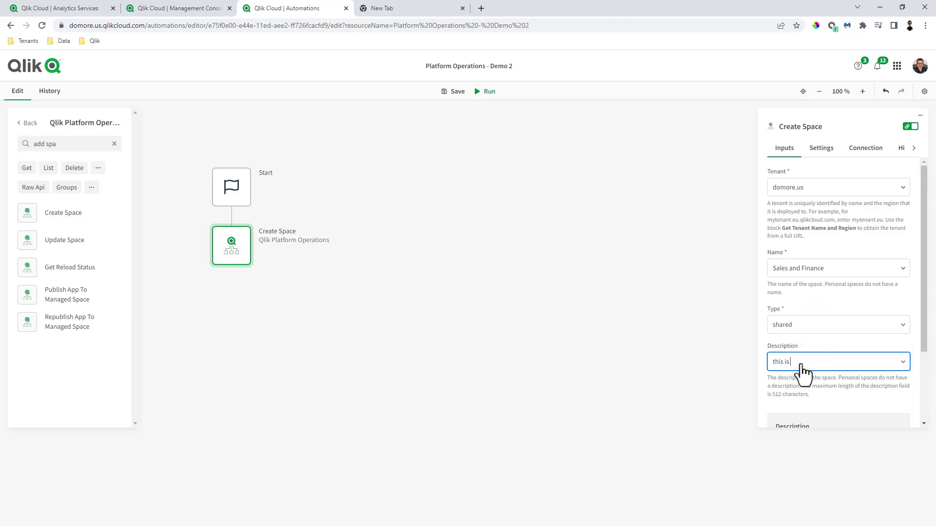
pyautogui.write(' a description for sales and finance')
pyautogui.click(711, 331)
# Step: Save and run the automation, then view the new run's details
pyautogui.click(455, 93)
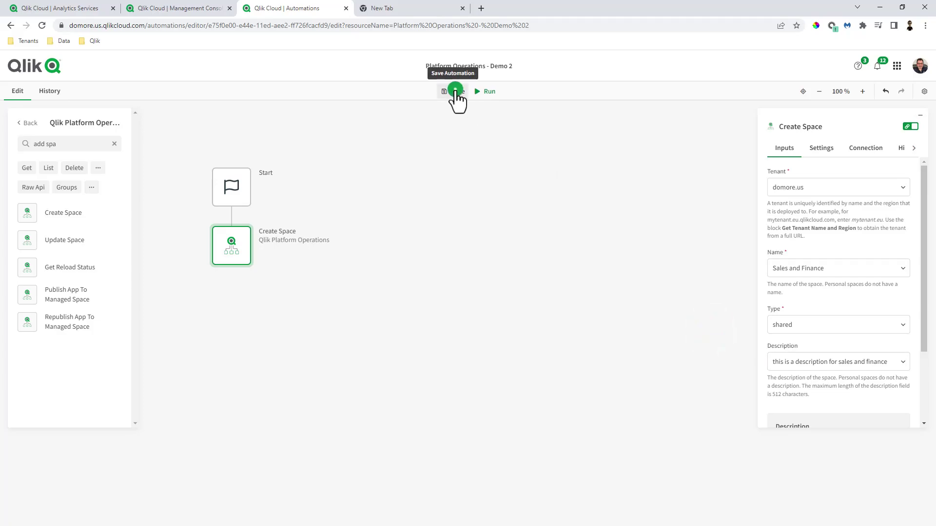
pyautogui.click(489, 92)
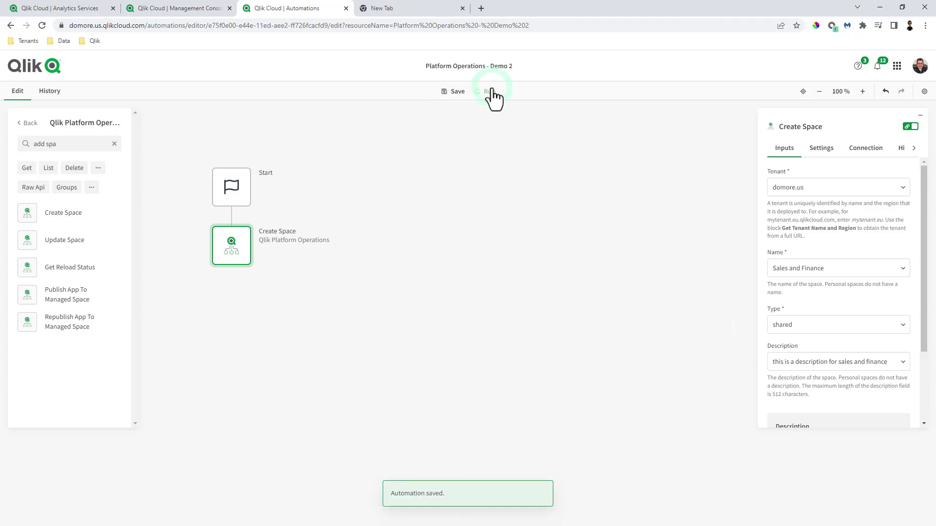
pyautogui.click(93, 161)
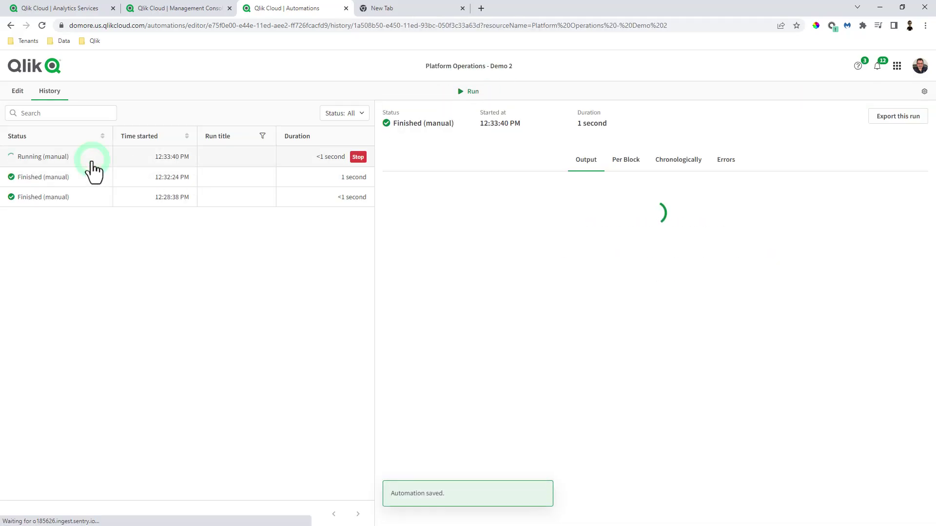
# Step: Filter the Analytics Services catalog to the Sales and Finance space, which holds no apps
pyautogui.click(81, 8)
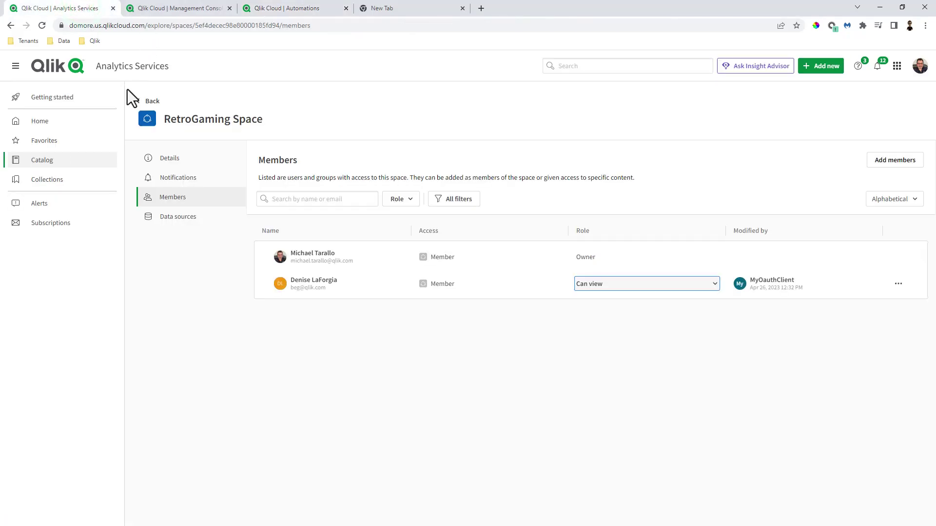
pyautogui.click(55, 117)
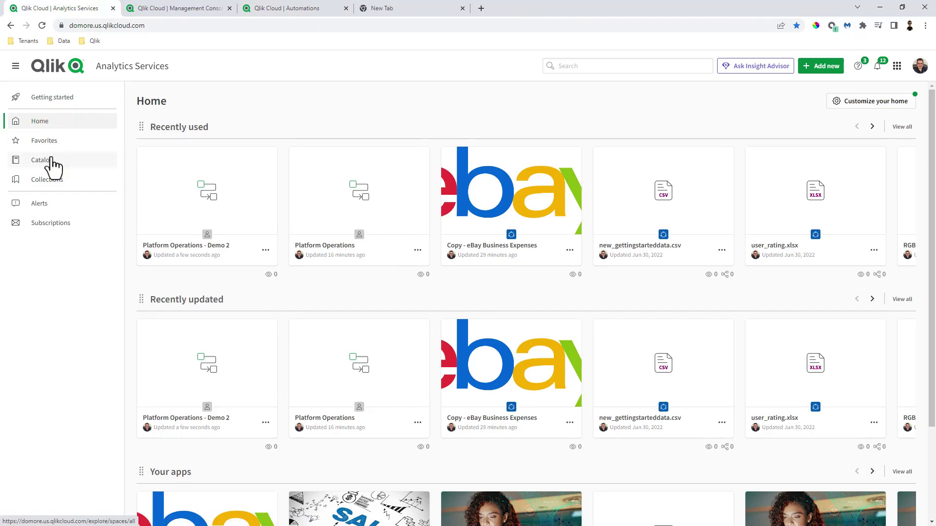
pyautogui.click(49, 161)
pyautogui.click(42, 27)
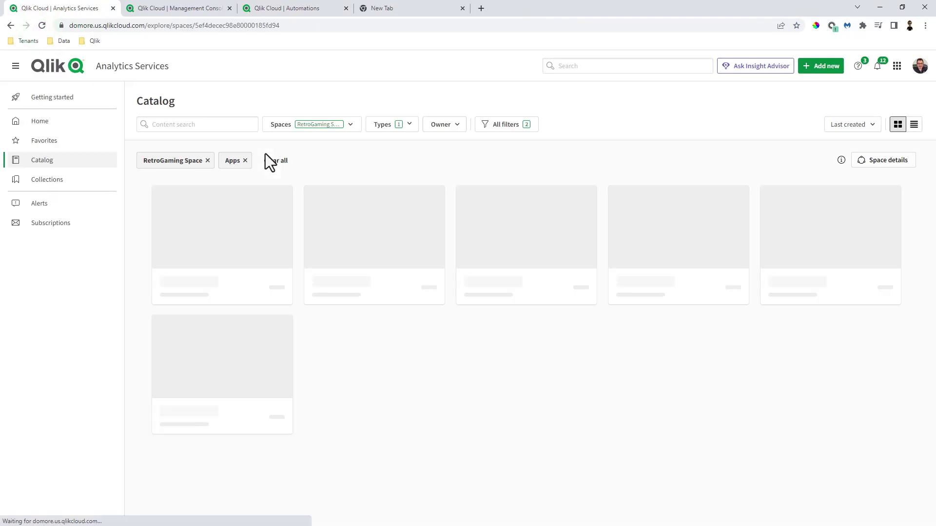
pyautogui.click(347, 124)
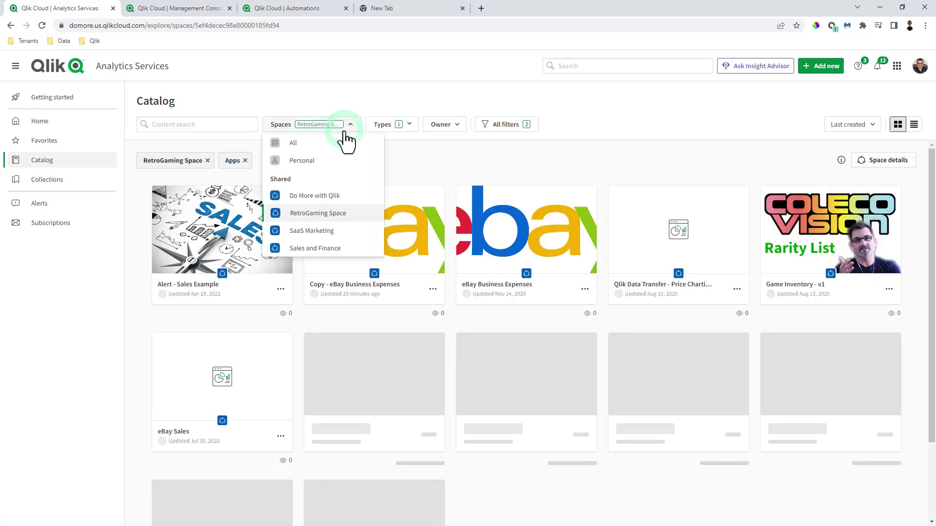
pyautogui.click(337, 250)
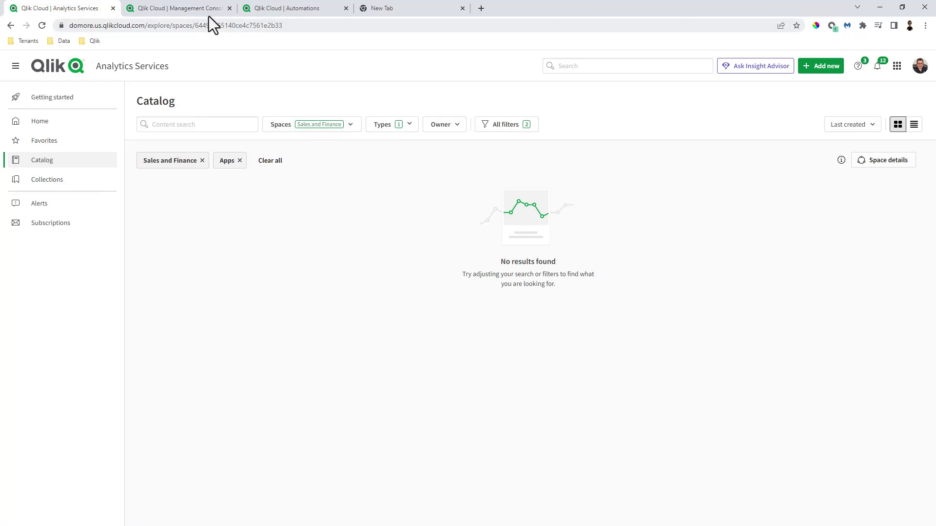
pyautogui.click(274, 10)
# Step: Open Platform Operations - Demo 2 for editing and browse the Qlik Platform Operations blocks
pyautogui.click(195, 9)
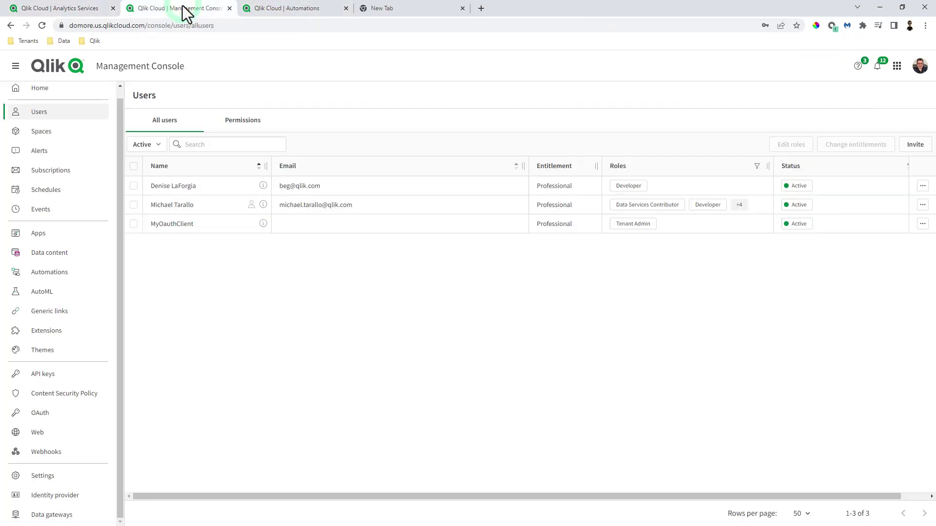
pyautogui.click(271, 10)
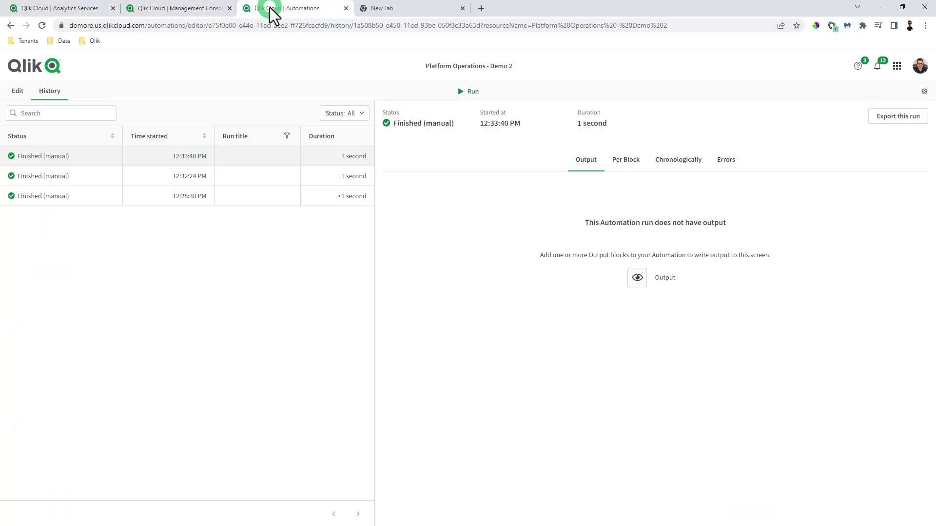
pyautogui.click(19, 91)
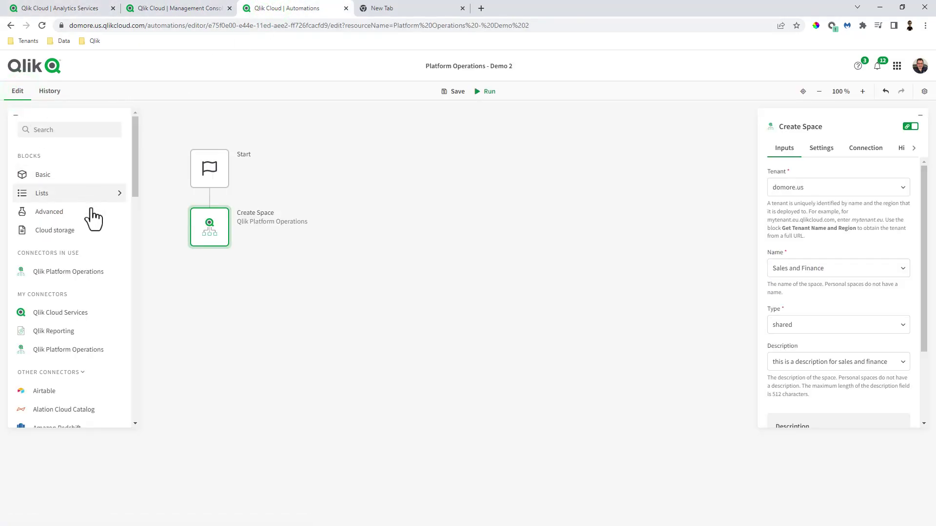
pyautogui.click(87, 217)
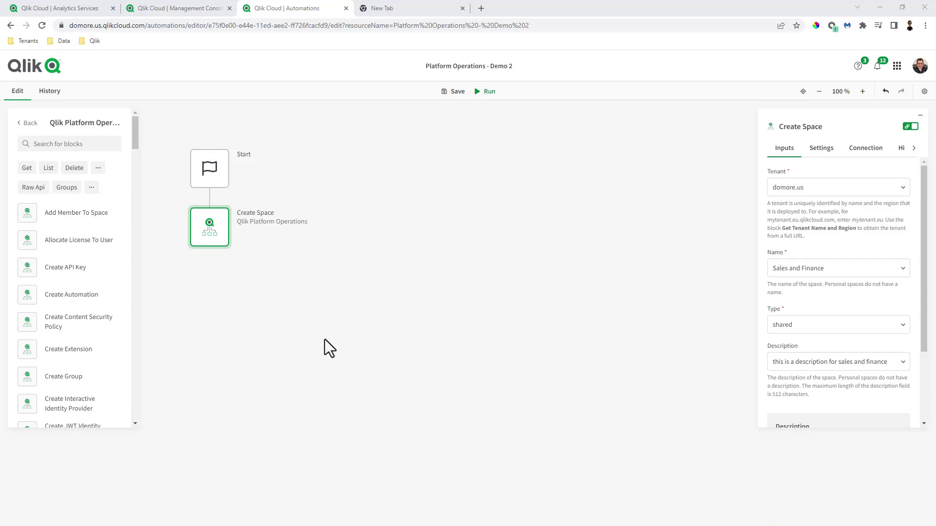
pyautogui.click(151, 10)
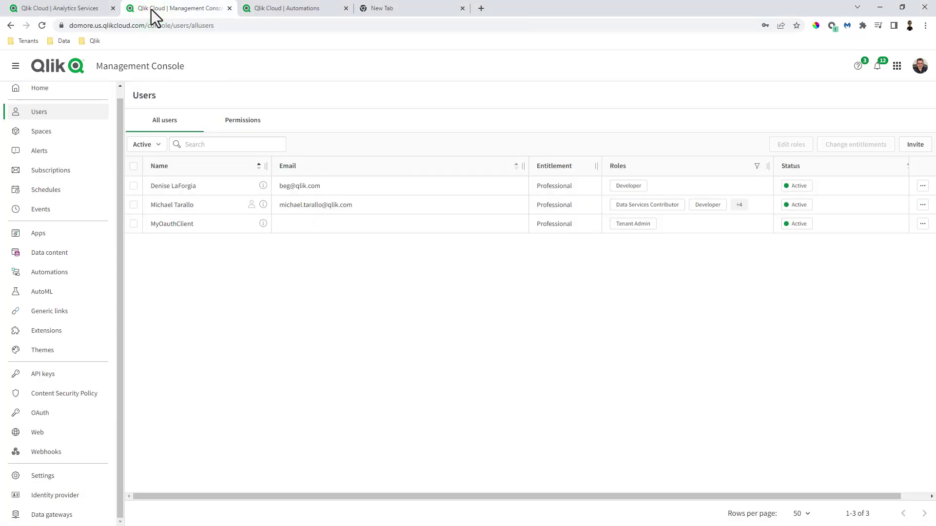
# Step: Create Web OAuth client MyOauthclient2 with machine-to-machine access and copy its client ID and secret
pyautogui.click(56, 424)
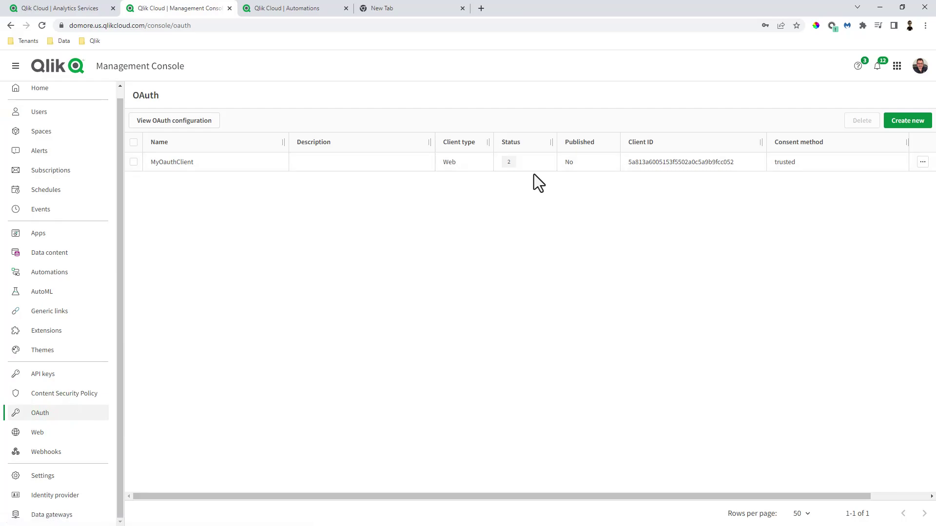
pyautogui.click(913, 123)
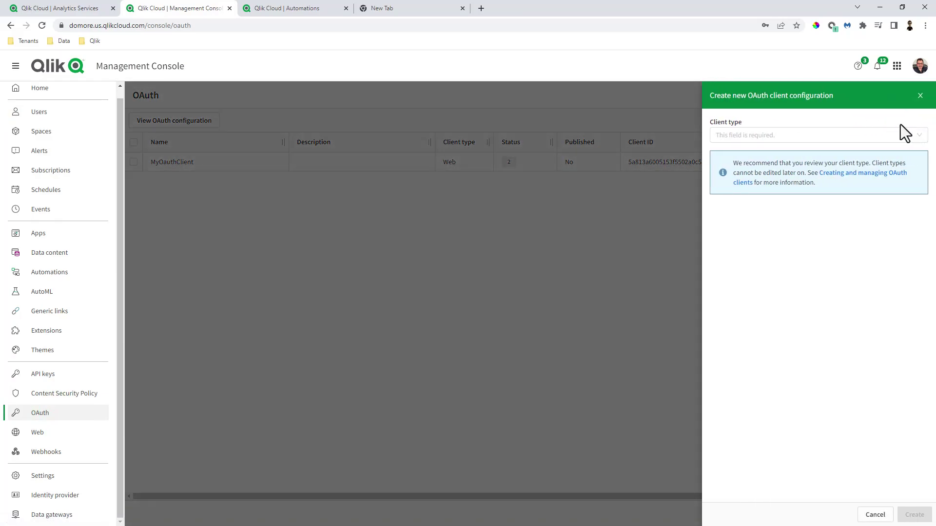
pyautogui.click(857, 134)
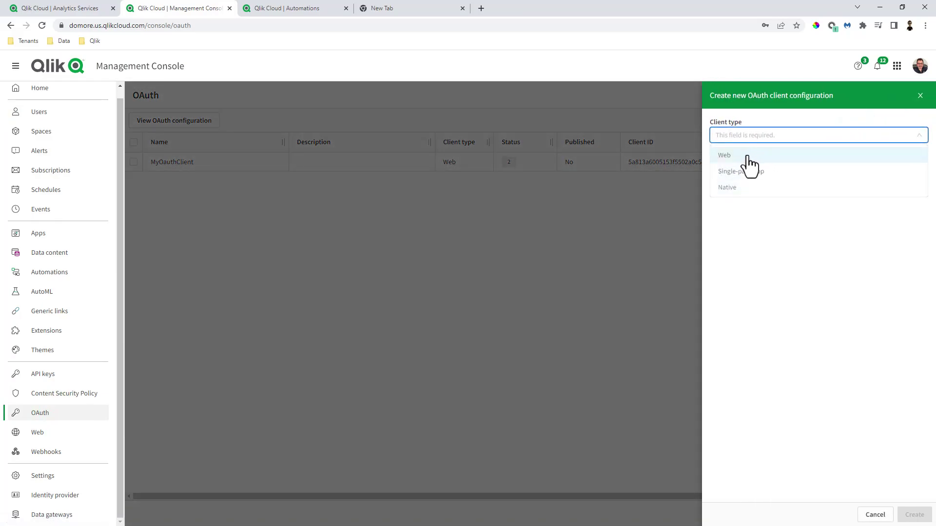
pyautogui.click(741, 155)
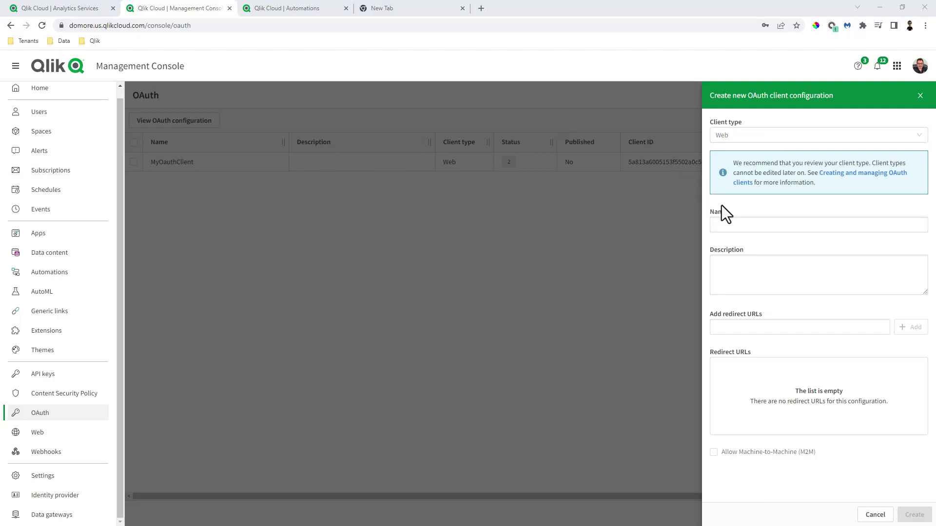
pyautogui.click(734, 227)
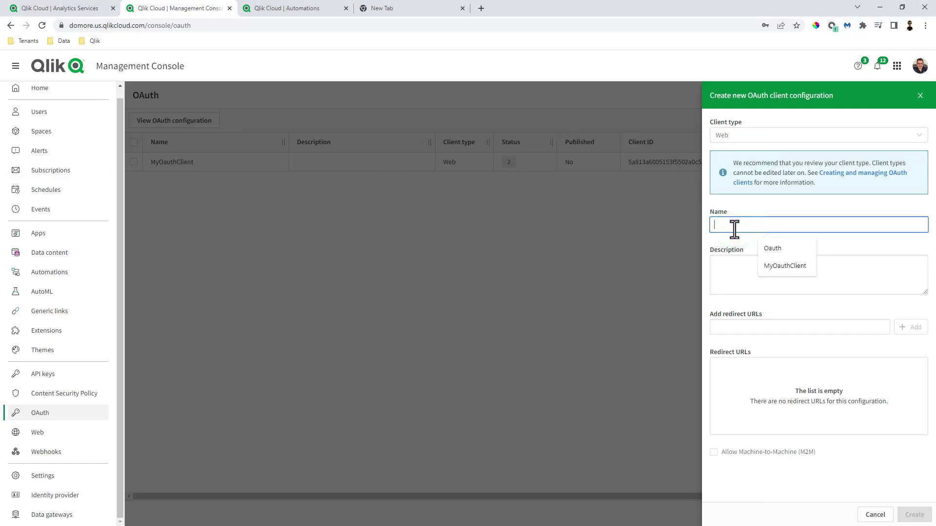
pyautogui.write('My')
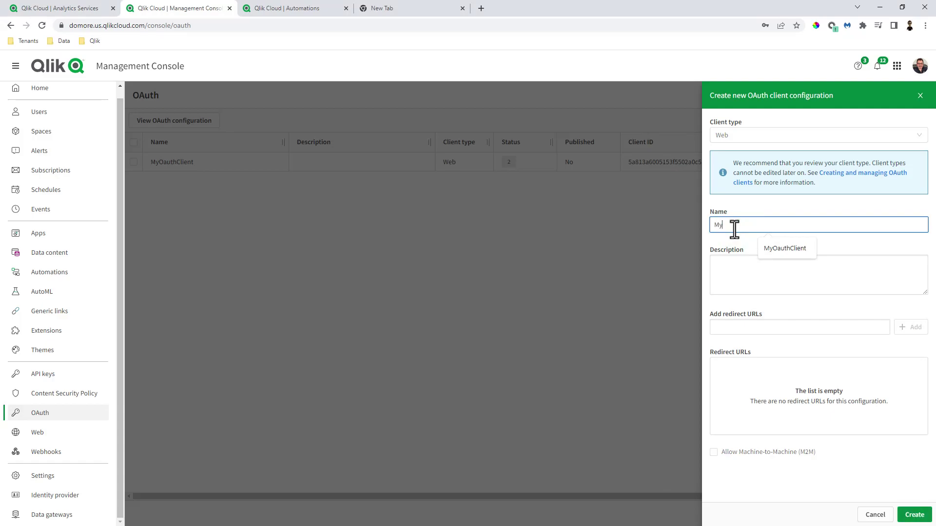
pyautogui.write('Oauthclient2')
pyautogui.click(756, 263)
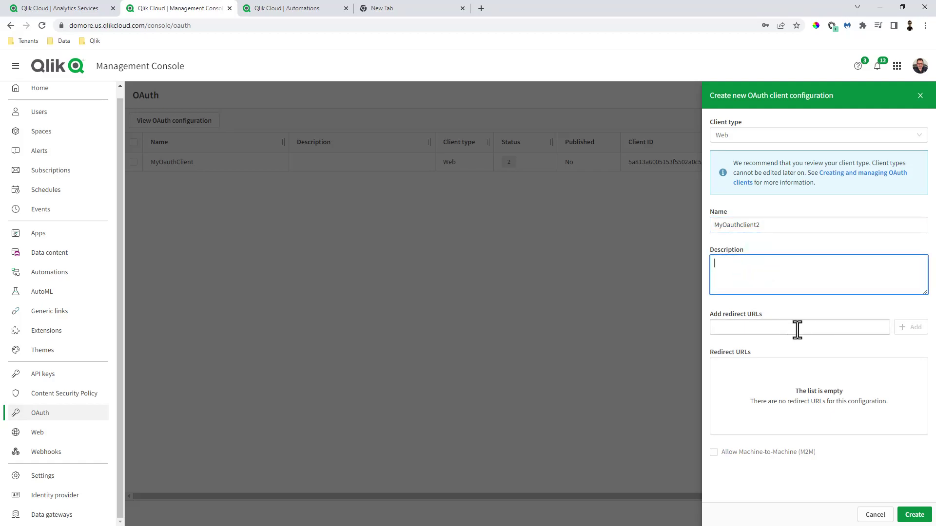
pyautogui.click(732, 453)
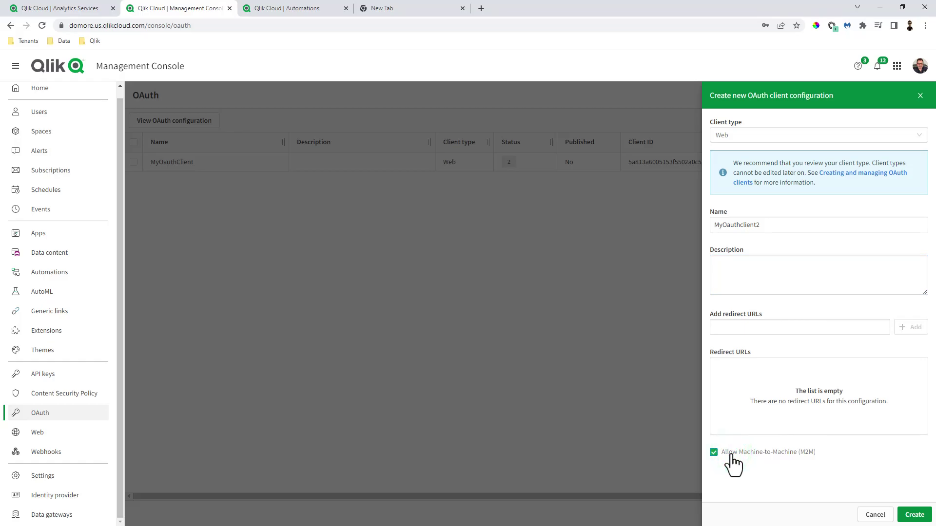
pyautogui.click(914, 516)
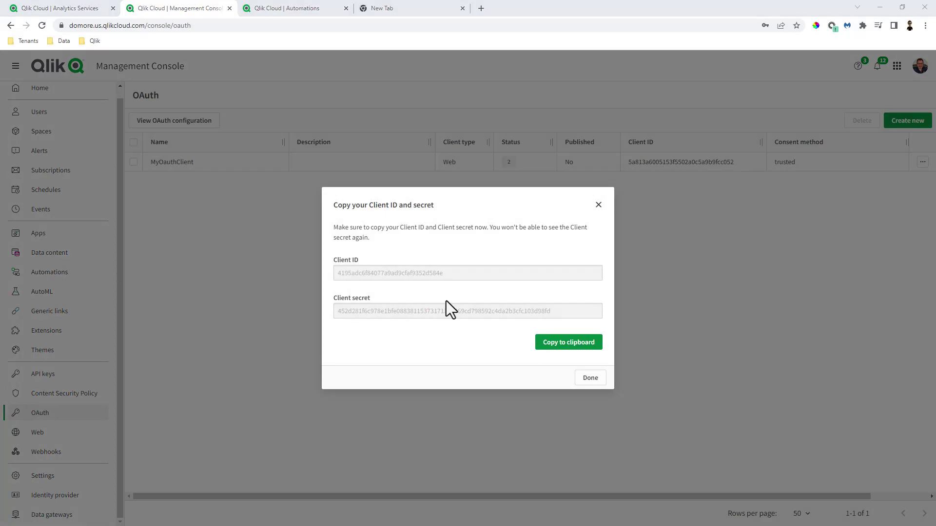
pyautogui.click(571, 344)
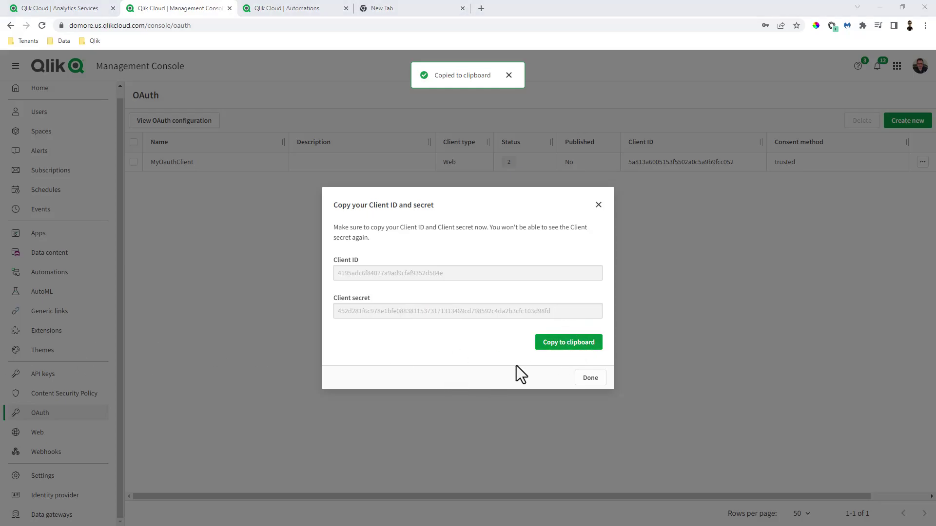
pyautogui.click(590, 379)
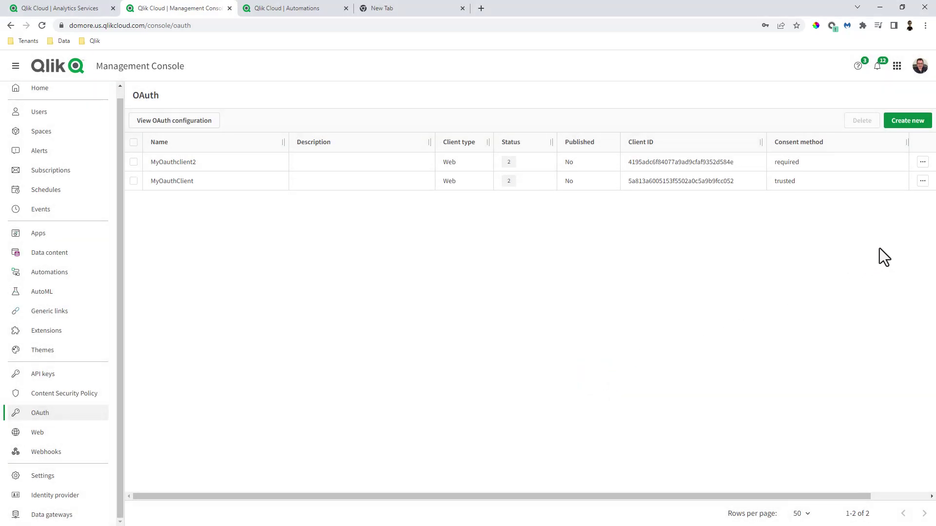
# Step: Change MyOauthclient2's consent method to Trusted
pyautogui.click(922, 163)
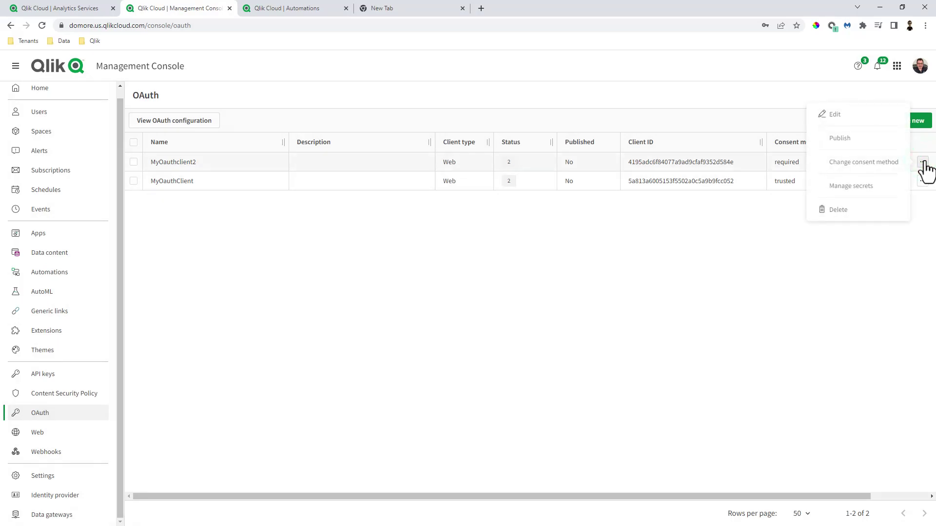
pyautogui.click(874, 164)
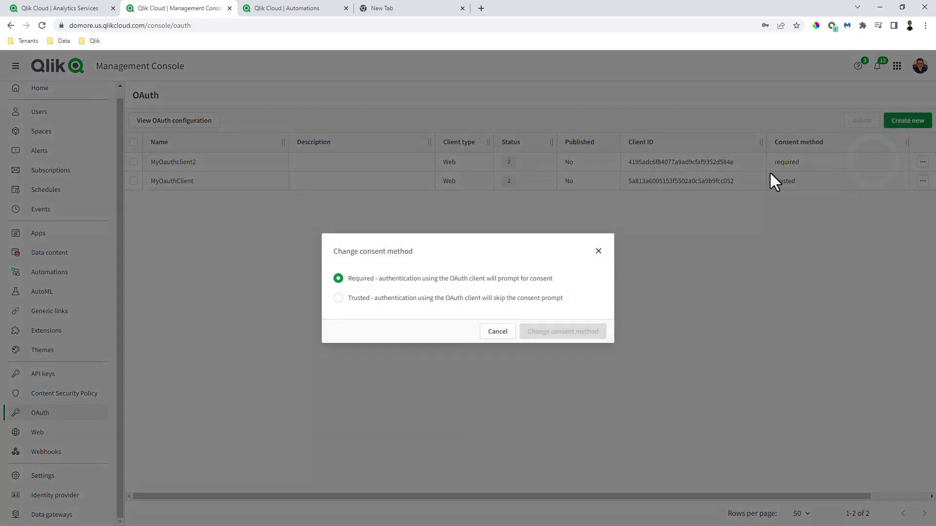
pyautogui.click(366, 301)
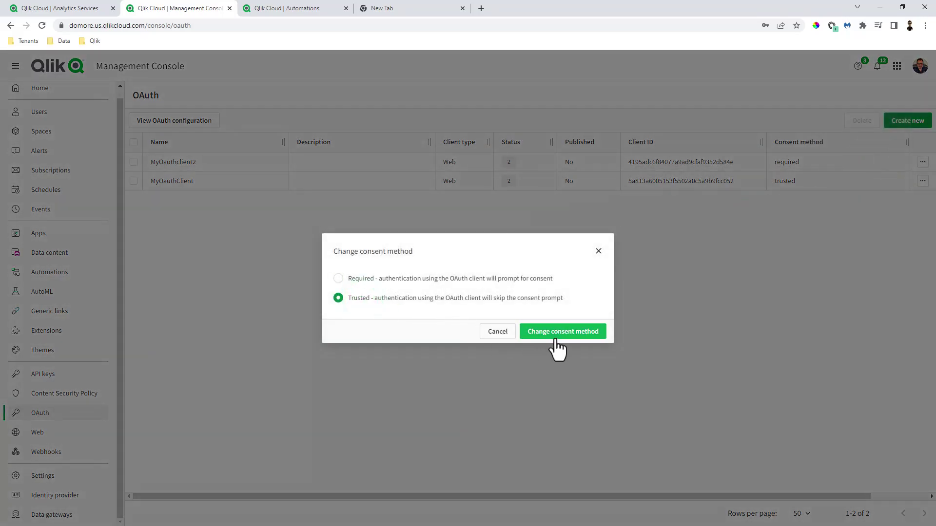
pyautogui.click(556, 333)
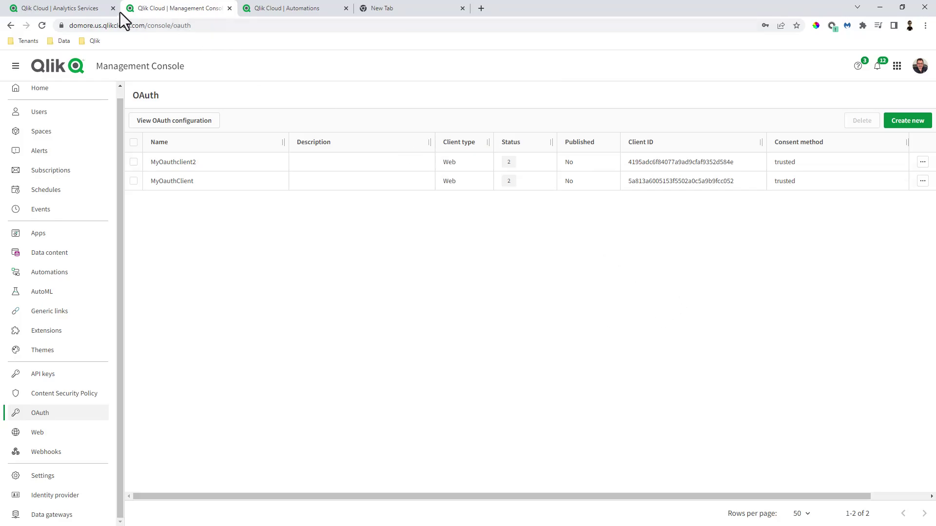
pyautogui.click(280, 14)
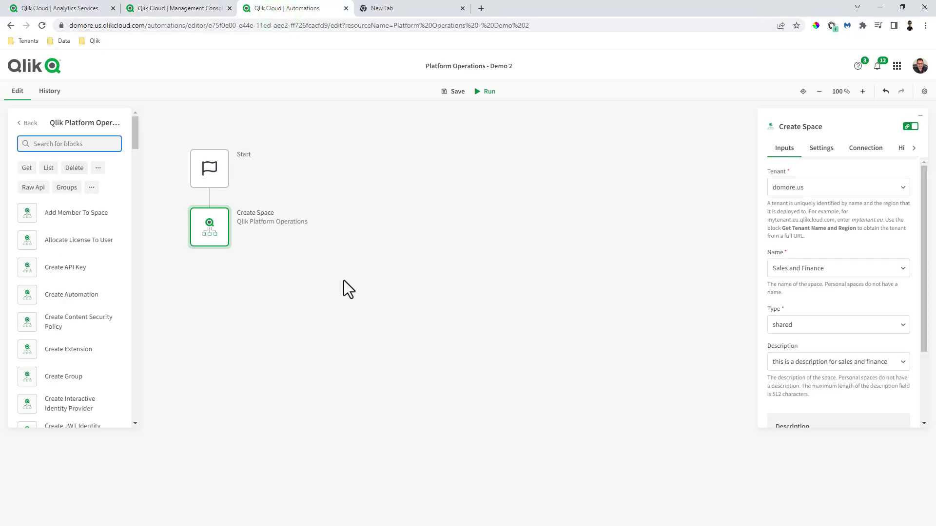
# Step: Delete the Create Space block and go to the automation connections list
pyautogui.rightClick(223, 239)
pyautogui.click(259, 376)
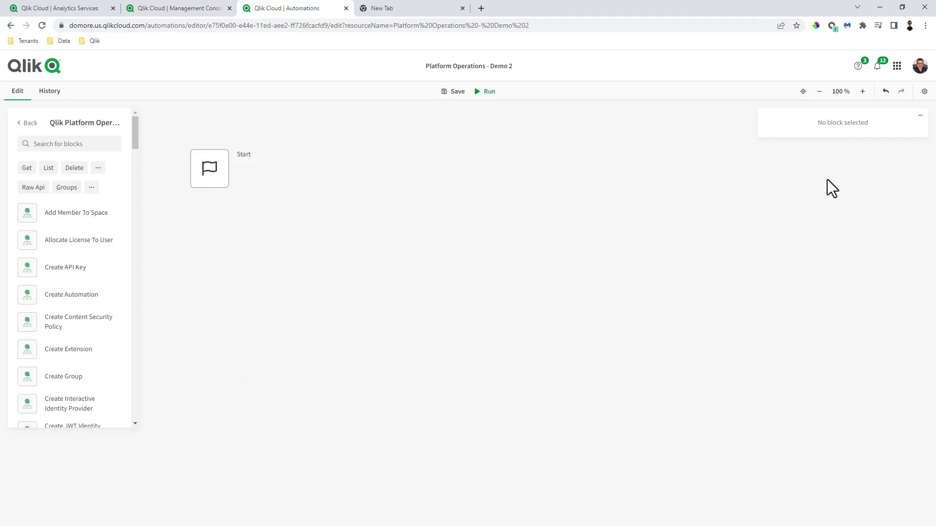
pyautogui.click(896, 65)
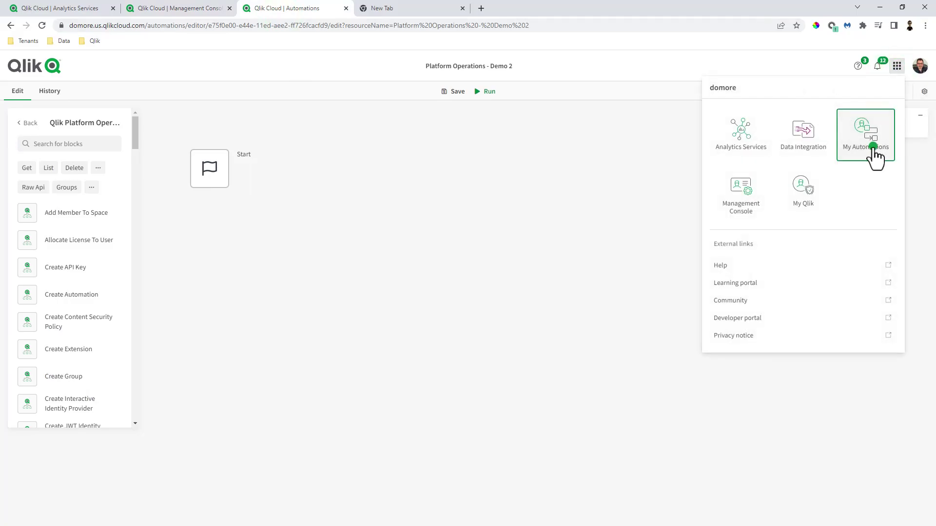
pyautogui.click(873, 155)
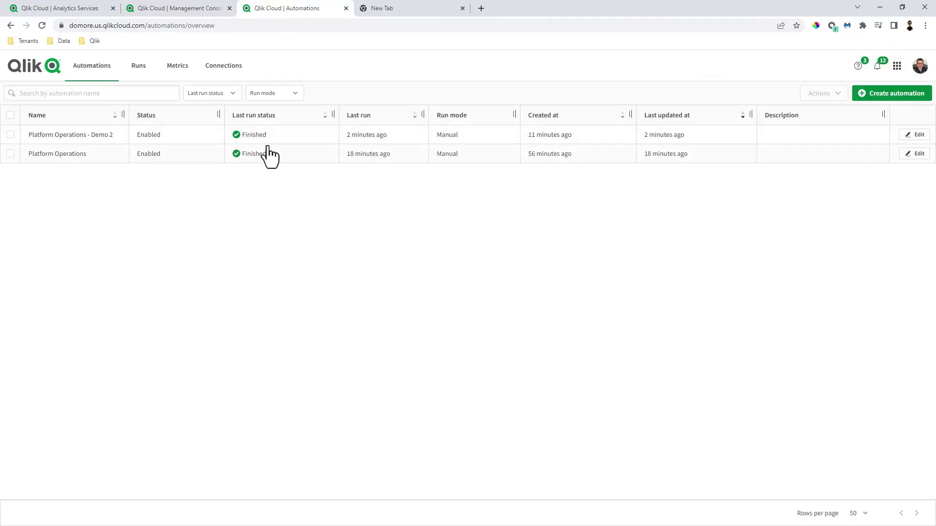
pyautogui.click(231, 71)
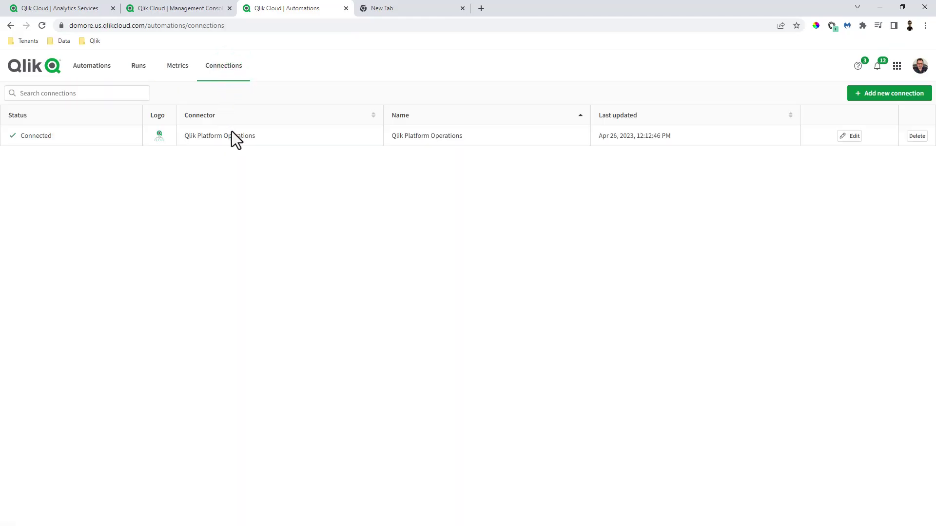
# Step: Add a new Qlik Platform Operations connection found by searching 'qlik'
pyautogui.click(902, 94)
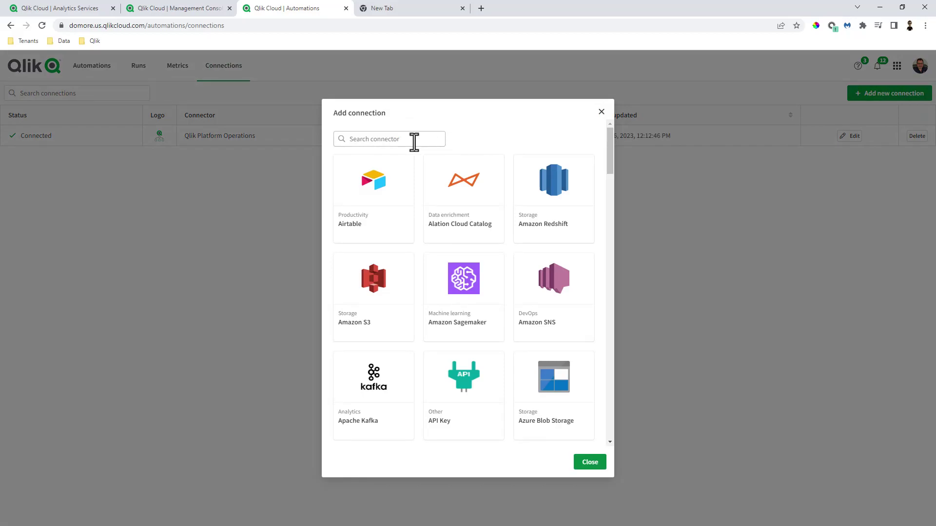
pyautogui.click(406, 139)
pyautogui.write('qlik')
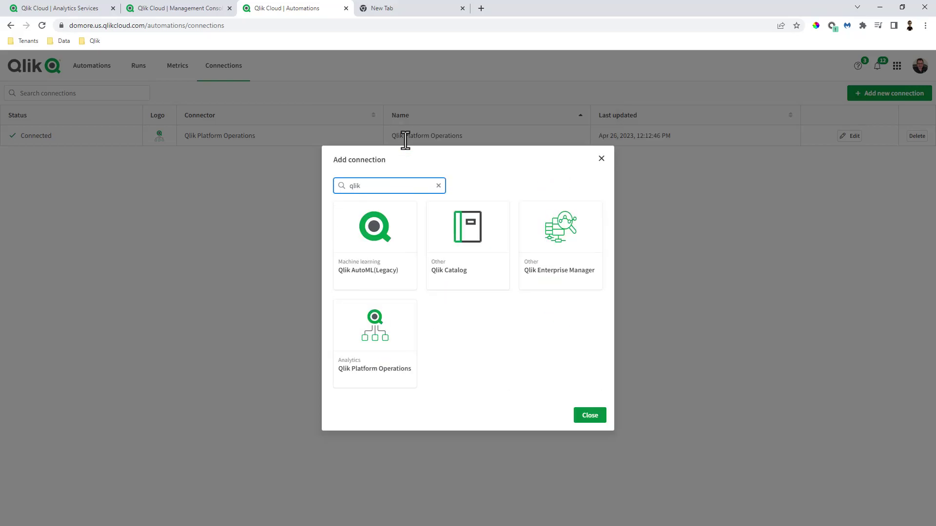
pyautogui.click(380, 338)
# Step: Replace the connection's client_id and client_secret with the new OAuth client's values and confirm
pyautogui.click(309, 249)
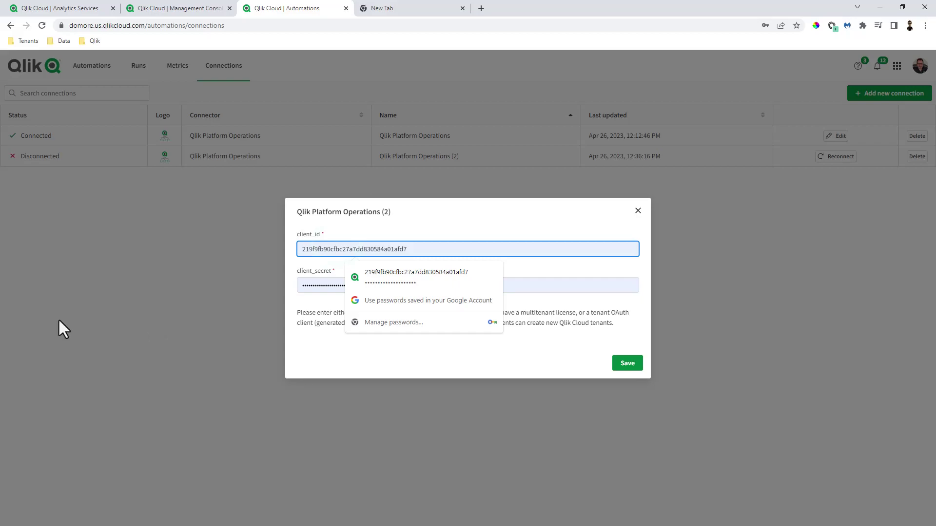
pyautogui.hotkey('alt', 'Tab')
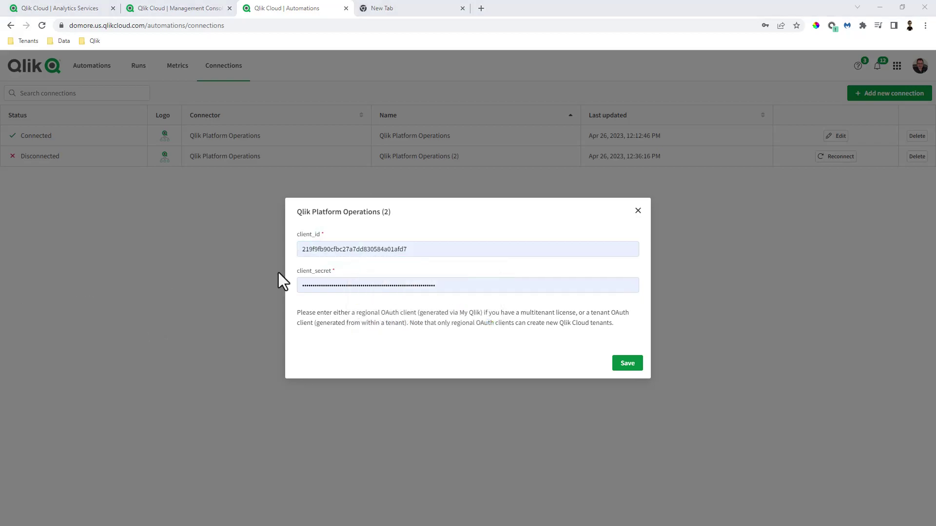
pyautogui.moveTo(422, 253); pyautogui.dragTo(281, 253)
pyautogui.hotkey('ctrl', 'v')
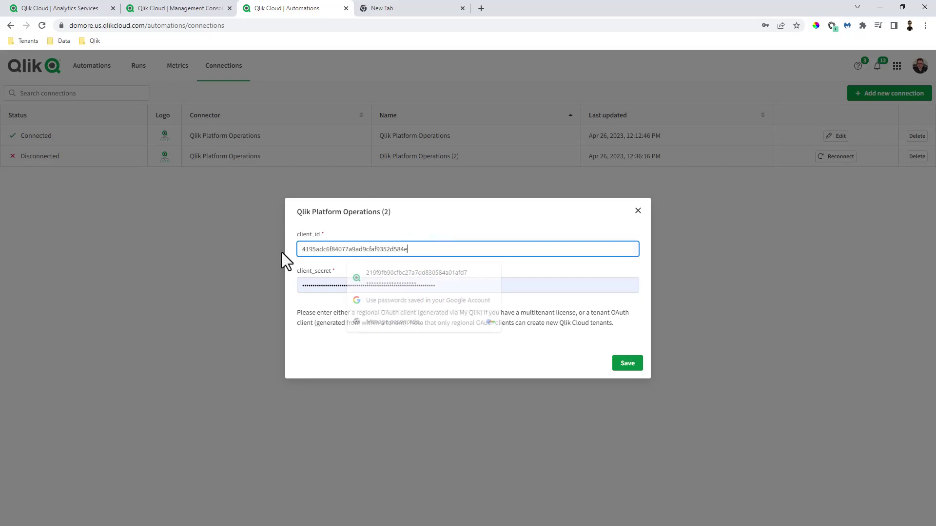
pyautogui.hotkey('alt', 'Tab')
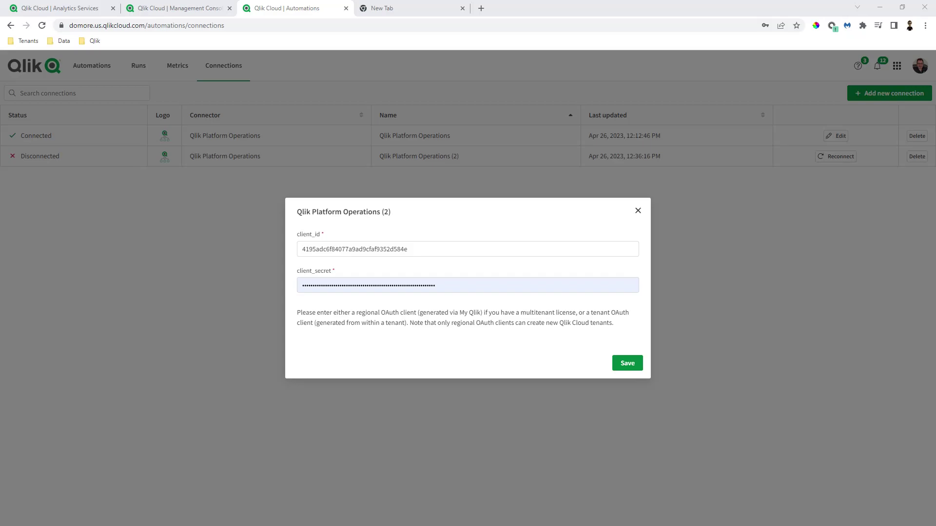
pyautogui.moveTo(468, 285); pyautogui.dragTo(200, 301)
pyautogui.press('BackSpace')
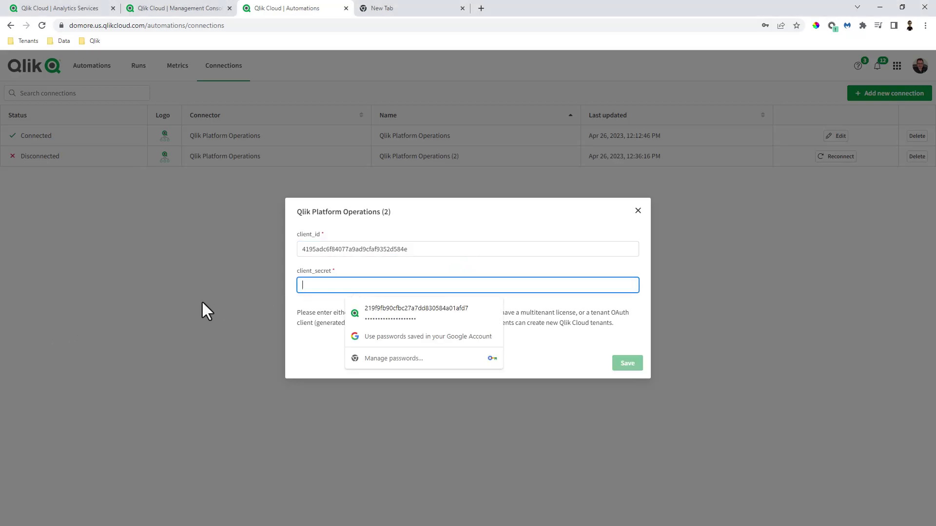
pyautogui.hotkey('ctrl', 'v')
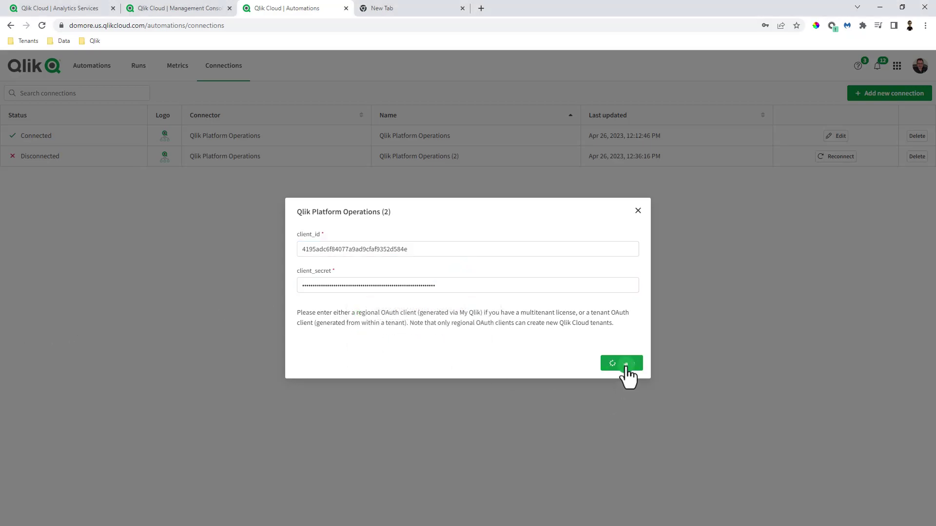
pyautogui.click(631, 317)
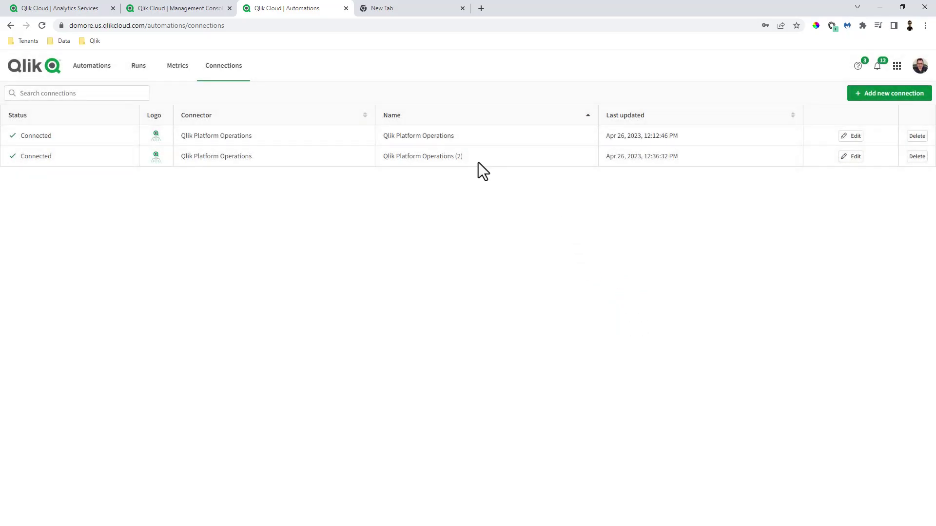
# Step: Create a blank automation from the Automations list named 'My Operations Create Space' and save it
pyautogui.click(91, 70)
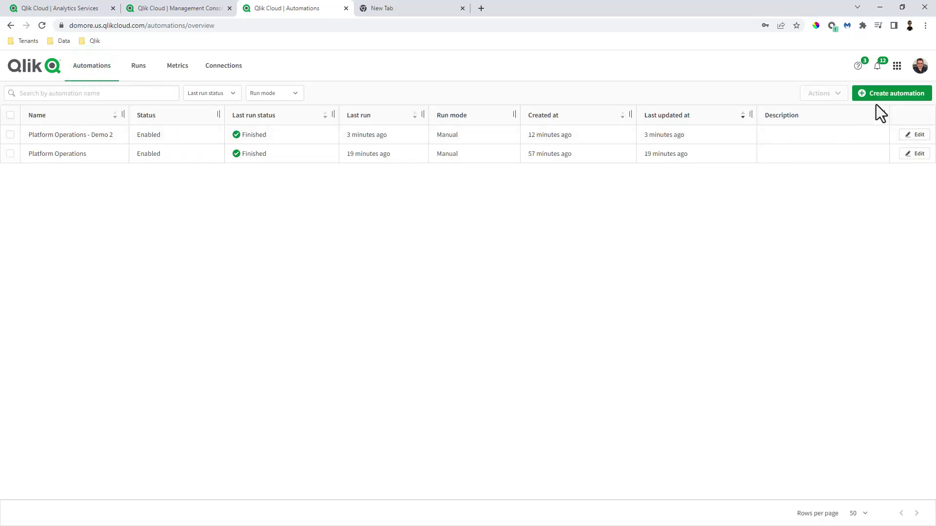
pyautogui.click(882, 95)
pyautogui.click(360, 167)
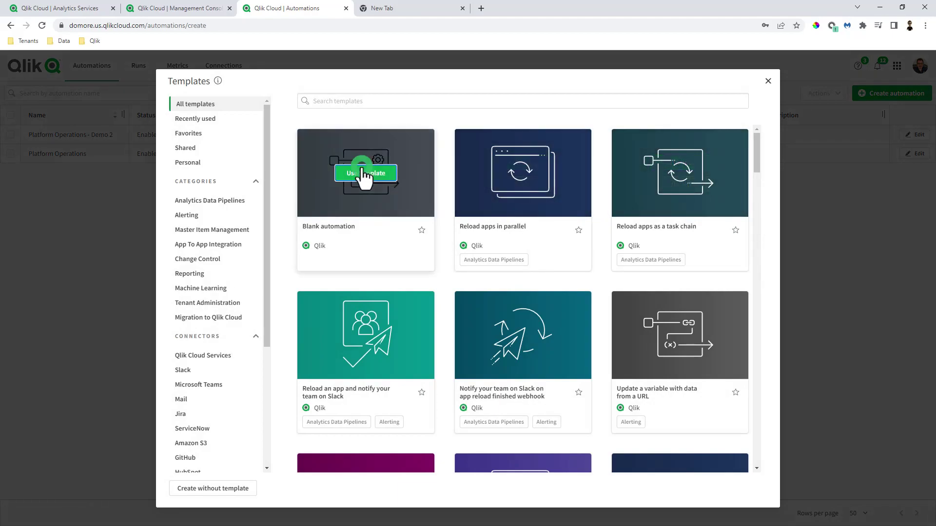
pyautogui.click(369, 148)
pyautogui.write('My Operations Create Spa')
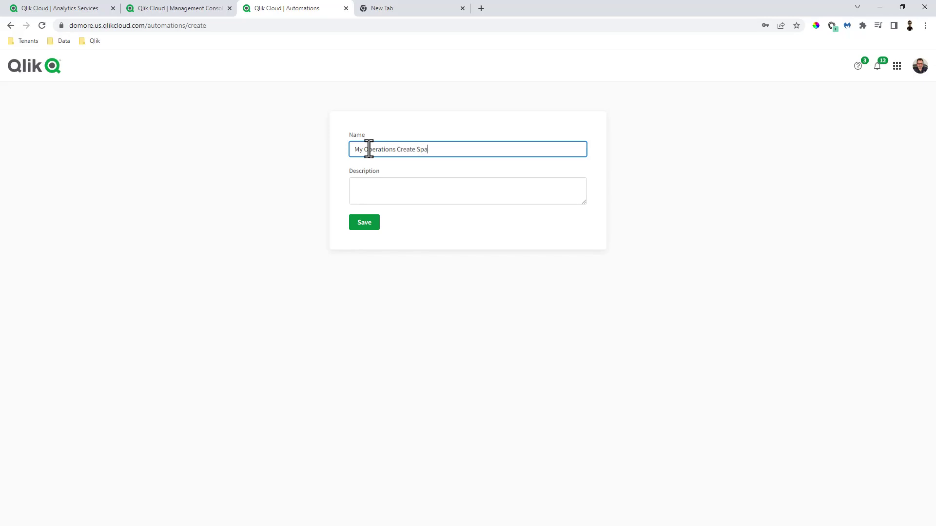
pyautogui.write('ce')
pyautogui.click(368, 225)
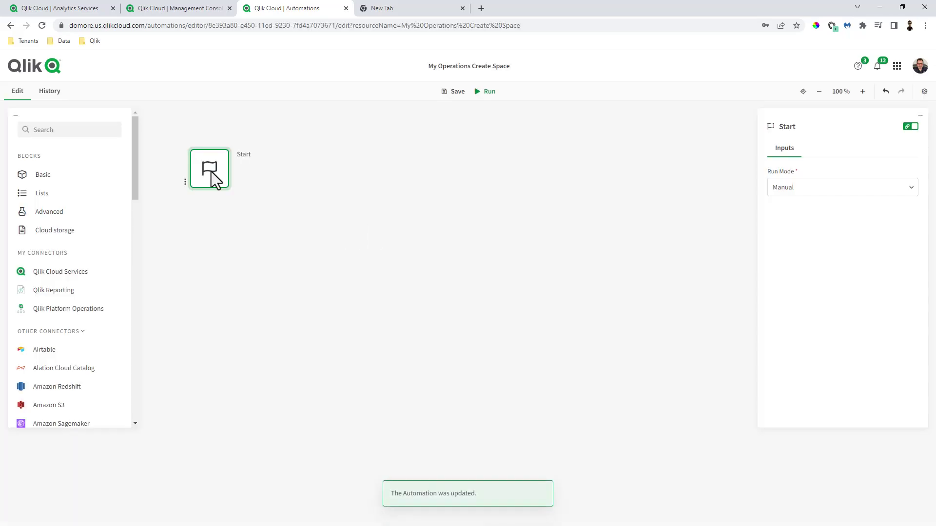
pyautogui.scroll(-2, 73, 210)
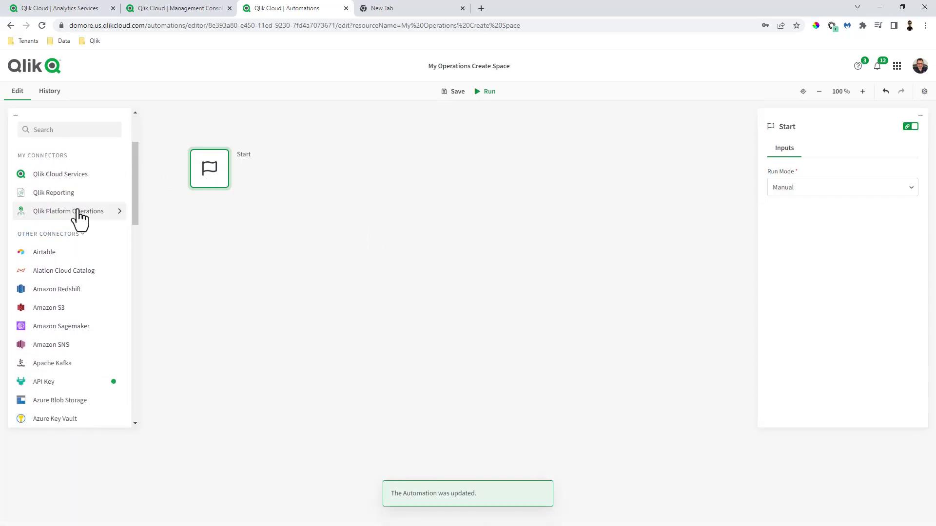
# Step: Drag the Create Space block from Qlik Platform Operations under the Start block
pyautogui.scroll(2, 78, 212)
pyautogui.click(78, 209)
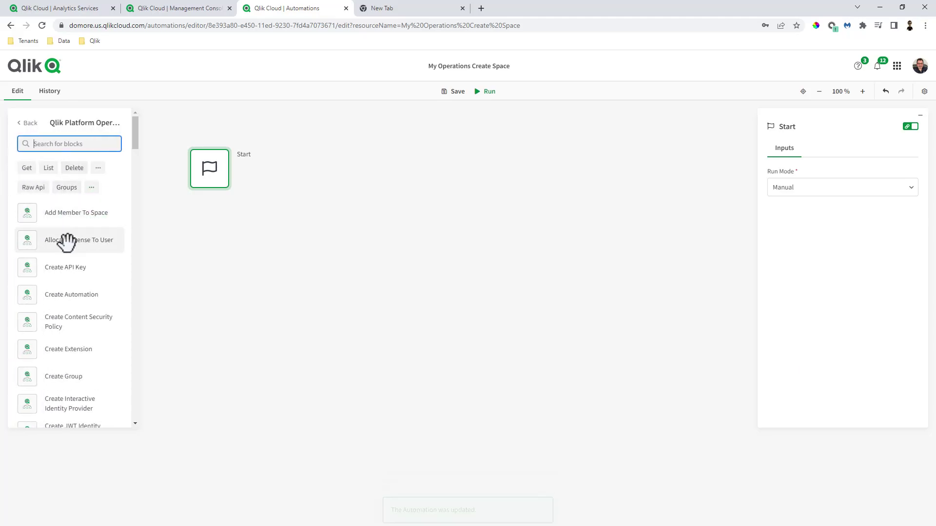
pyautogui.scroll(-2, 69, 282)
pyautogui.scroll(-2, 71, 283)
pyautogui.moveTo(65, 336); pyautogui.dragTo(256, 190)
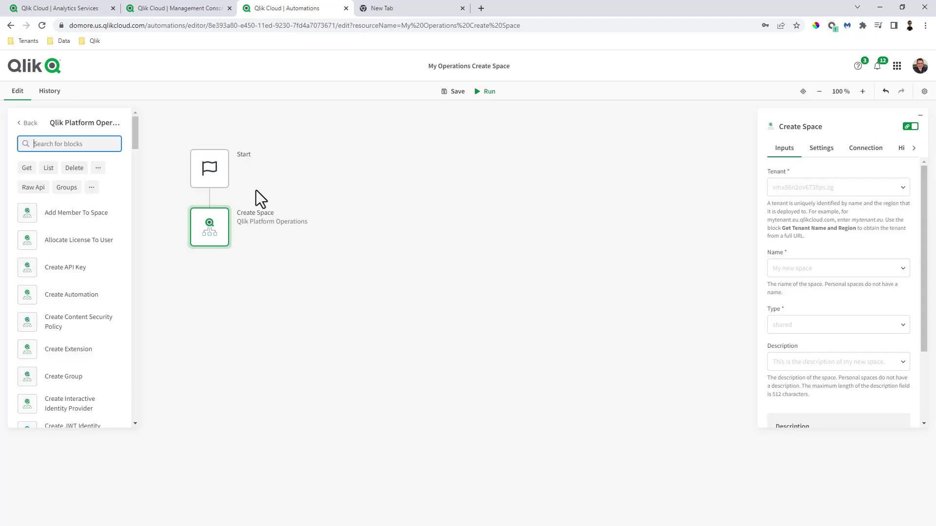
# Step: Set Create Space's connection to Qlik Platform Operations (2) and return to its inputs
pyautogui.click(866, 148)
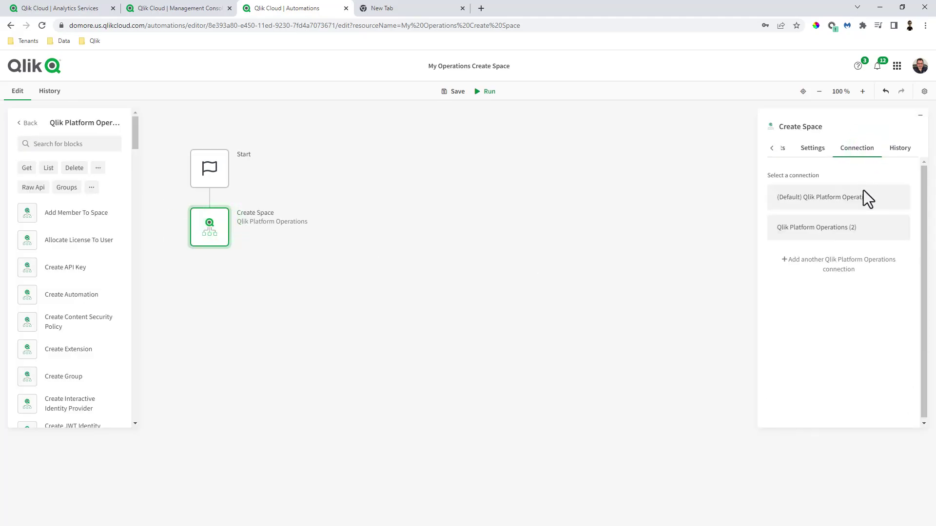
pyautogui.click(839, 232)
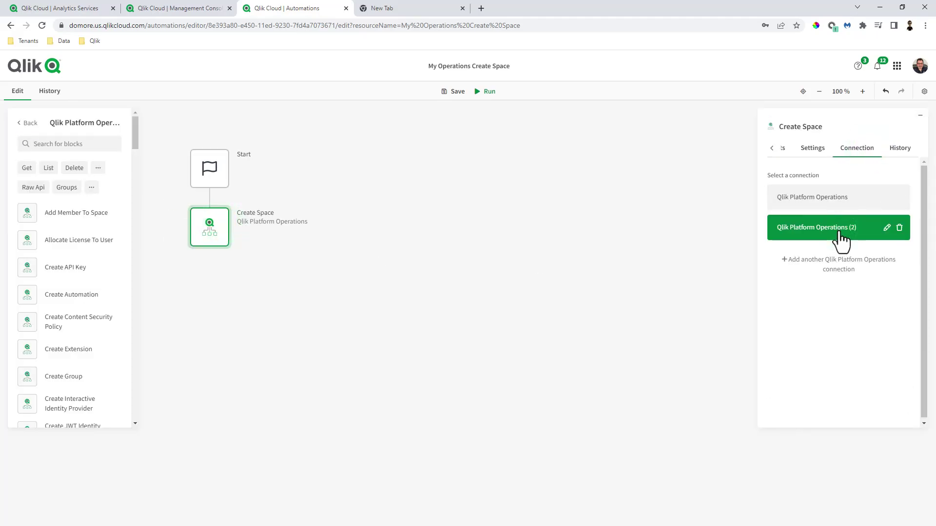
pyautogui.click(772, 148)
pyautogui.click(777, 155)
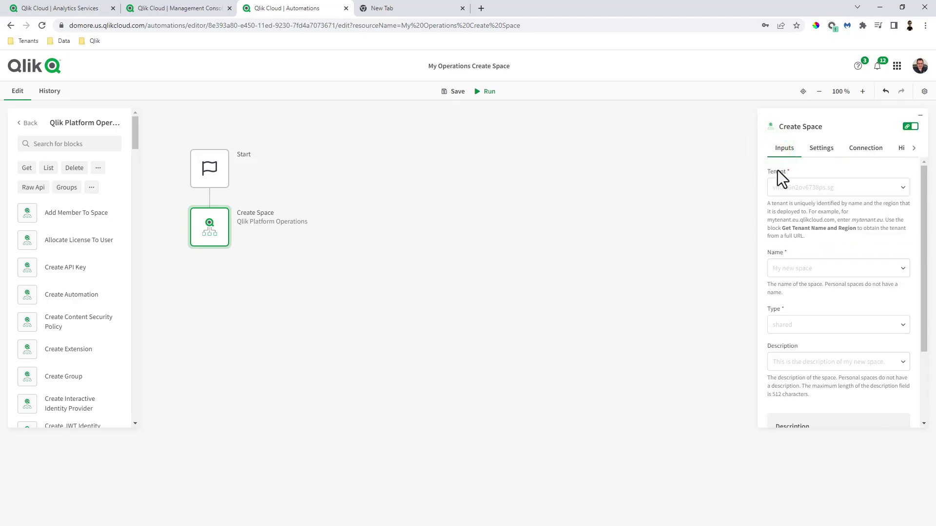
pyautogui.click(792, 194)
pyautogui.click(721, 208)
# Step: Put Get Tenant Name And Region under Start, moving Create Space aside and disabling it
pyautogui.moveTo(209, 222); pyautogui.dragTo(221, 278)
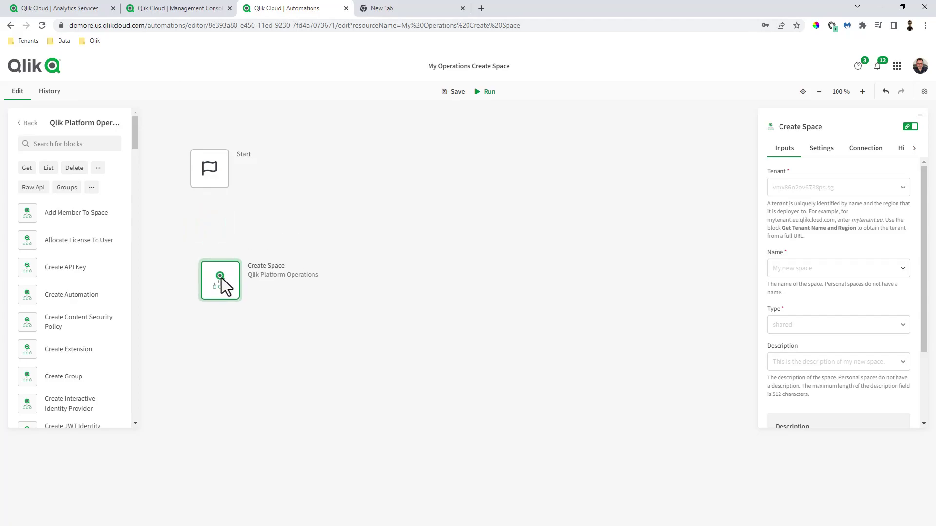
pyautogui.click(76, 144)
pyautogui.write('get reg')
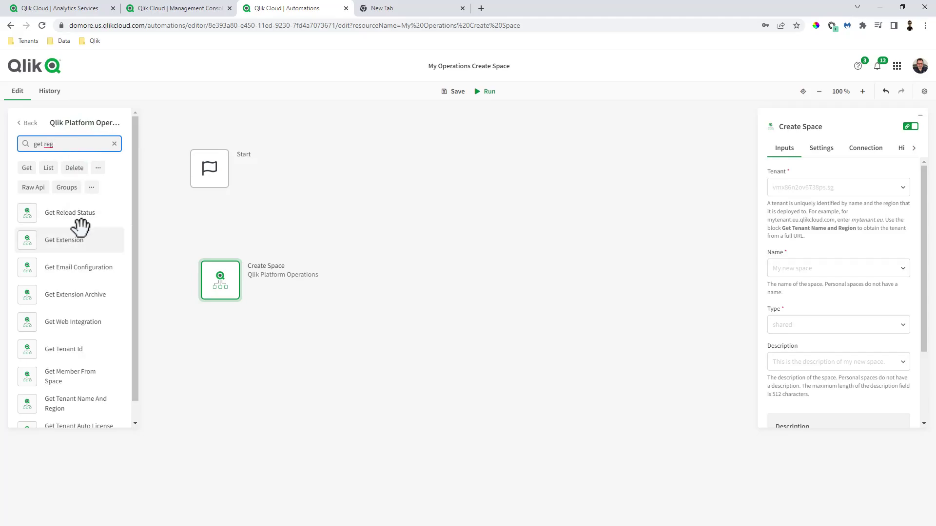
pyautogui.scroll(-1, 73, 292)
pyautogui.moveTo(71, 390); pyautogui.dragTo(209, 207)
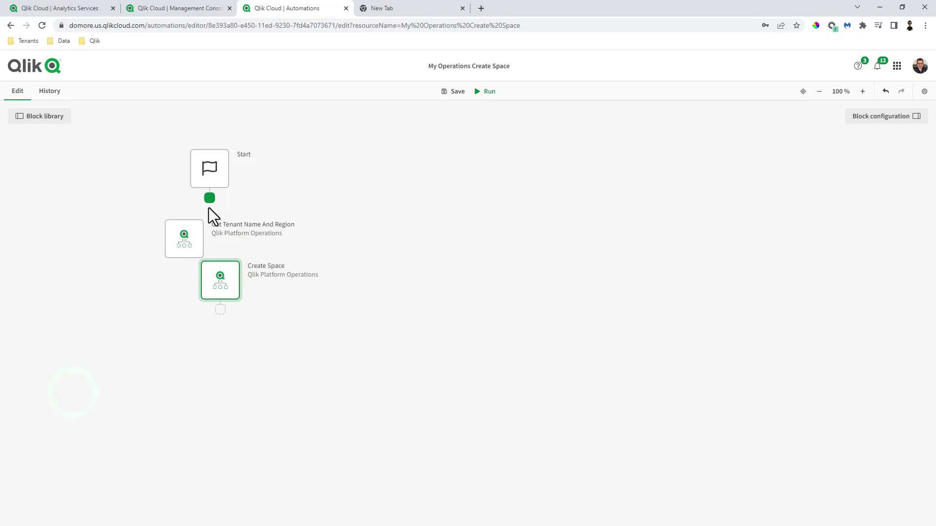
pyautogui.moveTo(223, 265); pyautogui.dragTo(325, 321)
pyautogui.rightClick(325, 320)
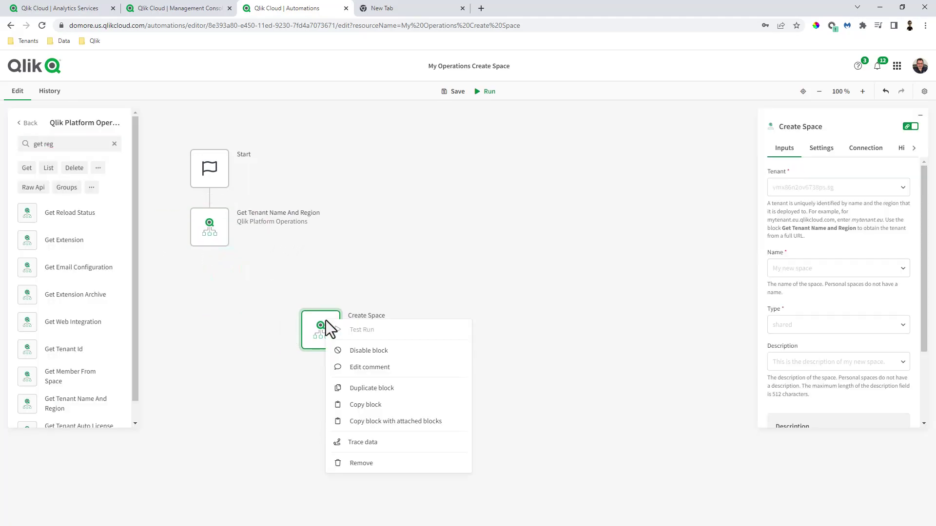
pyautogui.click(344, 352)
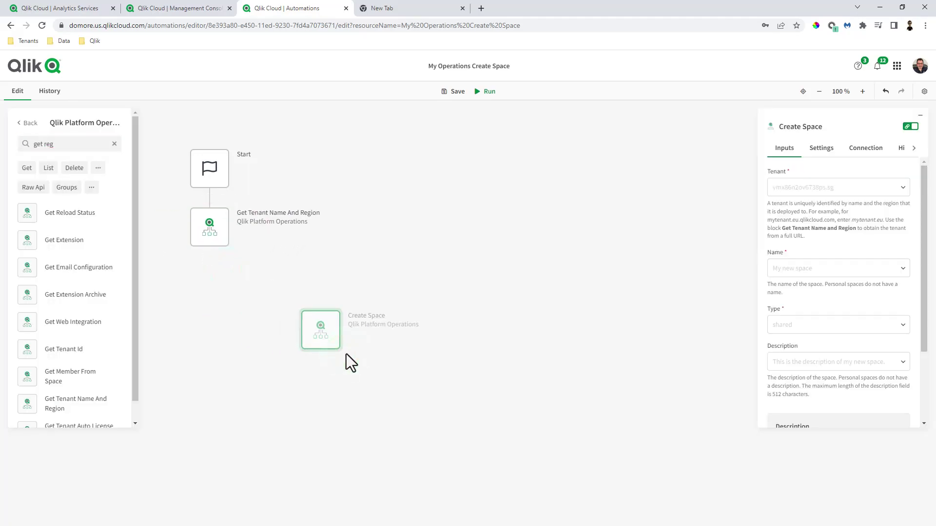
pyautogui.click(222, 230)
pyautogui.click(835, 188)
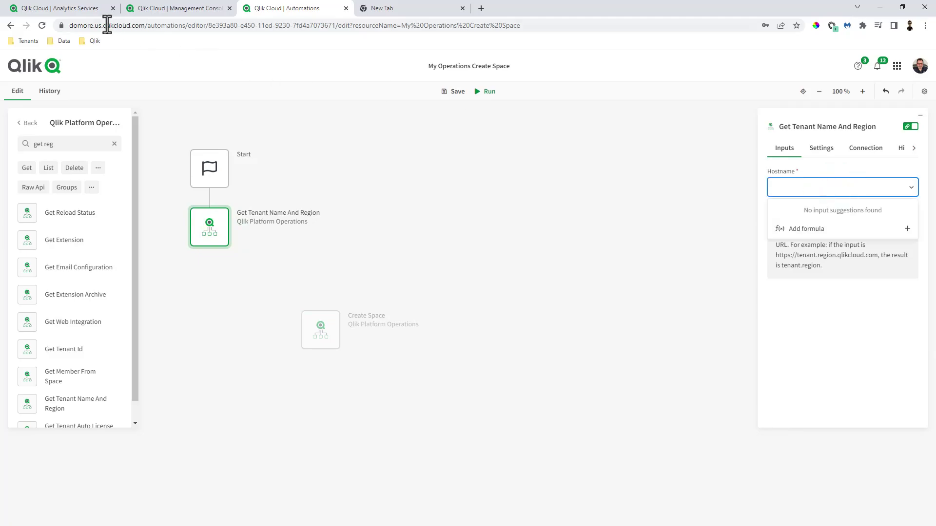
pyautogui.moveTo(69, 25); pyautogui.dragTo(142, 28)
pyautogui.hotkey('ctrl', 'c')
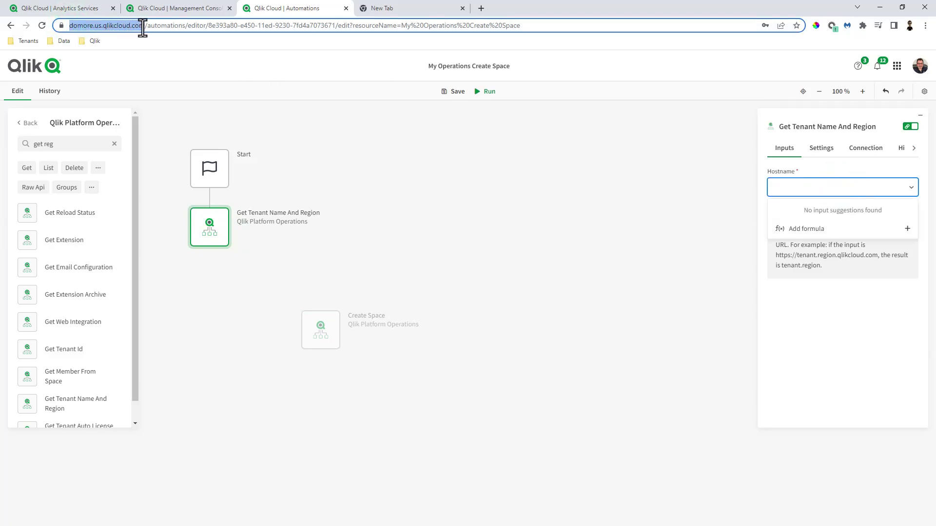
pyautogui.click(806, 185)
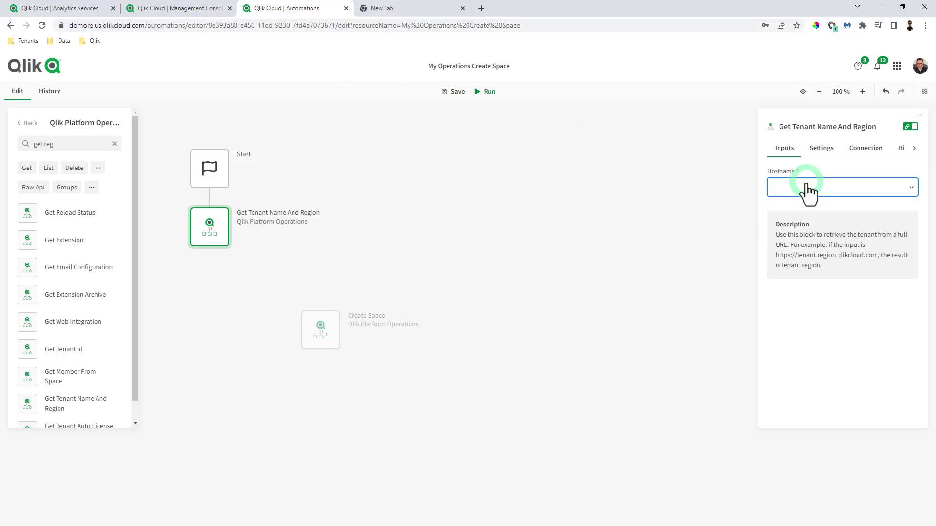
pyautogui.hotkey('ctrl', 'v')
pyautogui.click(830, 168)
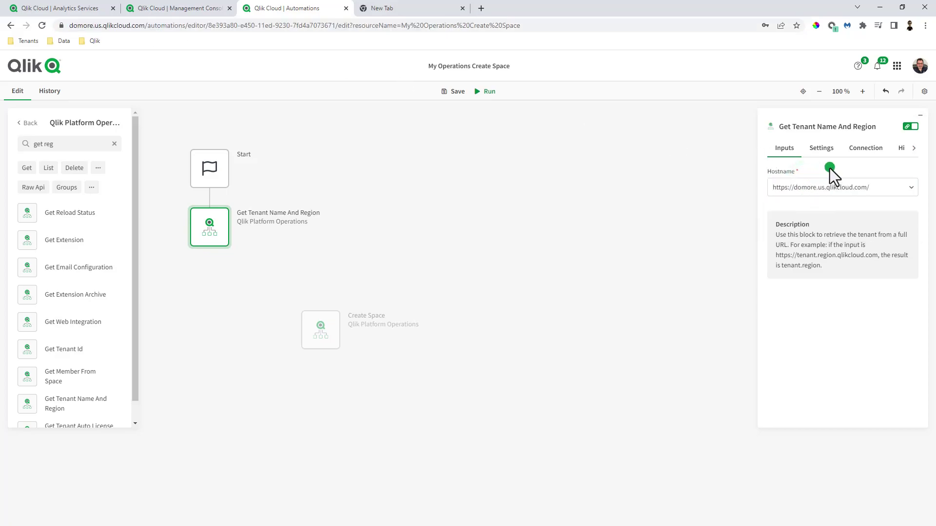
# Step: Give the tenant lookup the Qlik Platform Operations (2) connection, save, and run the automation
pyautogui.click(865, 150)
pyautogui.click(854, 230)
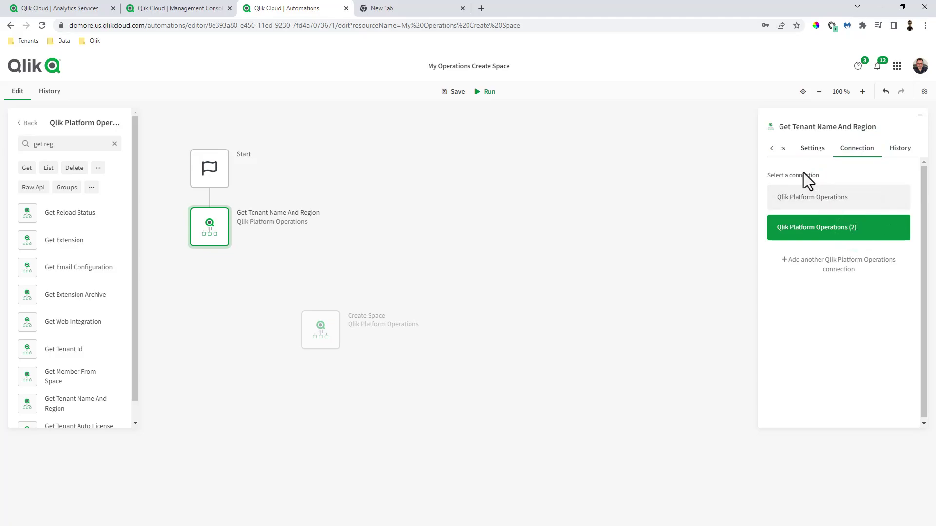
pyautogui.click(772, 149)
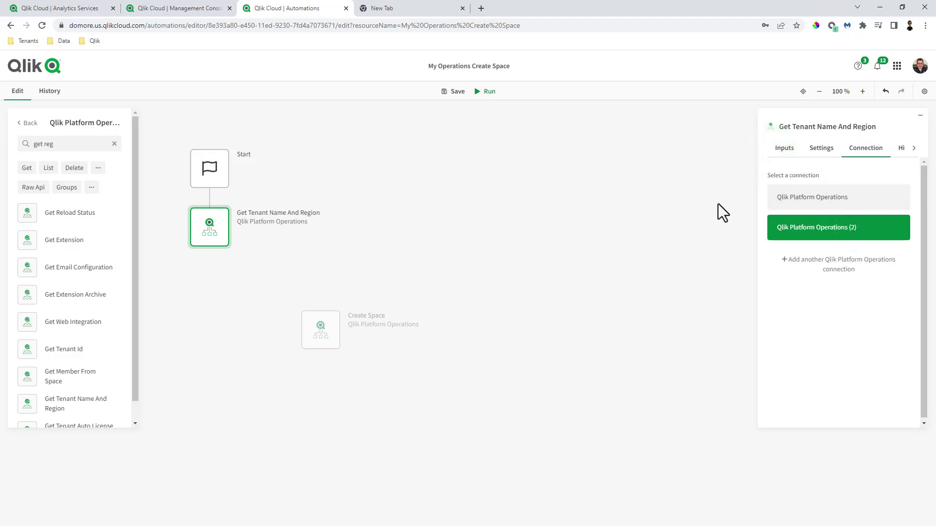
pyautogui.click(718, 204)
pyautogui.click(477, 93)
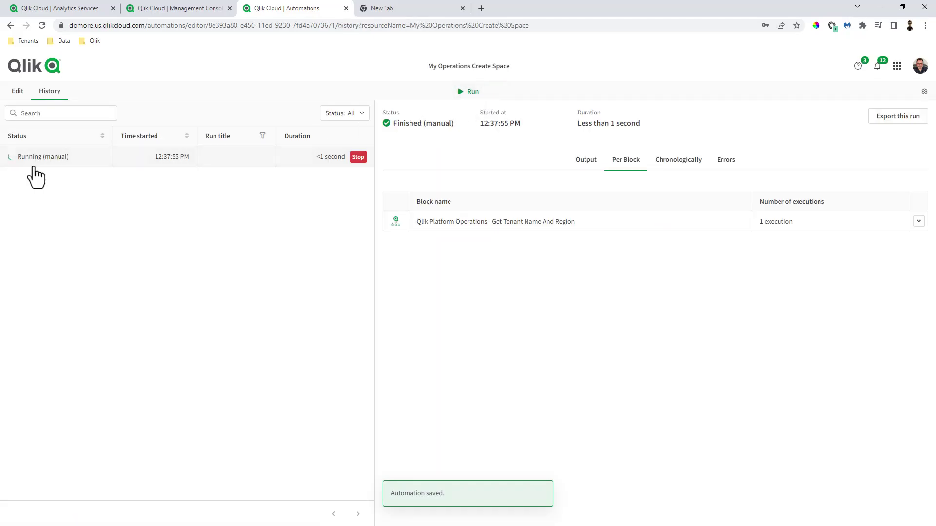
# Step: Confirm in the chronological run history that the tenant lookup returned domore.us, then resume editing
pyautogui.click(679, 164)
pyautogui.click(476, 267)
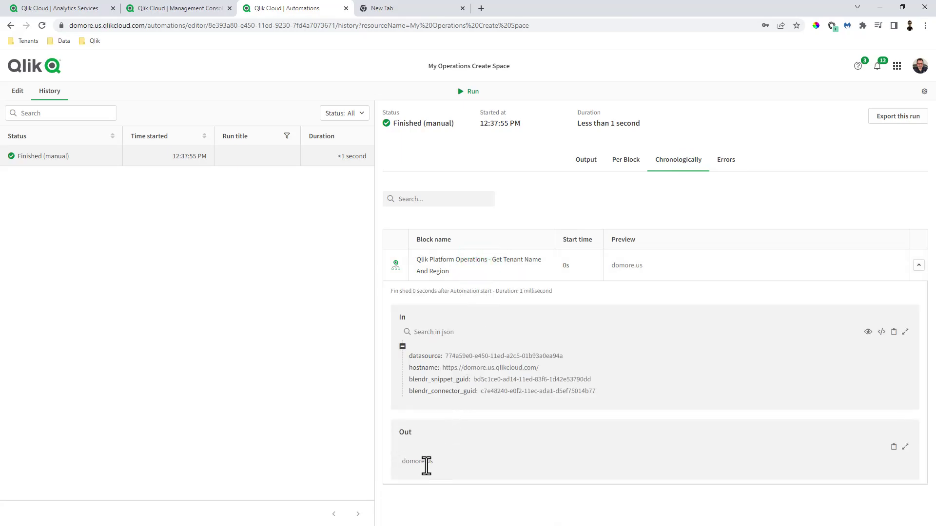
pyautogui.click(18, 93)
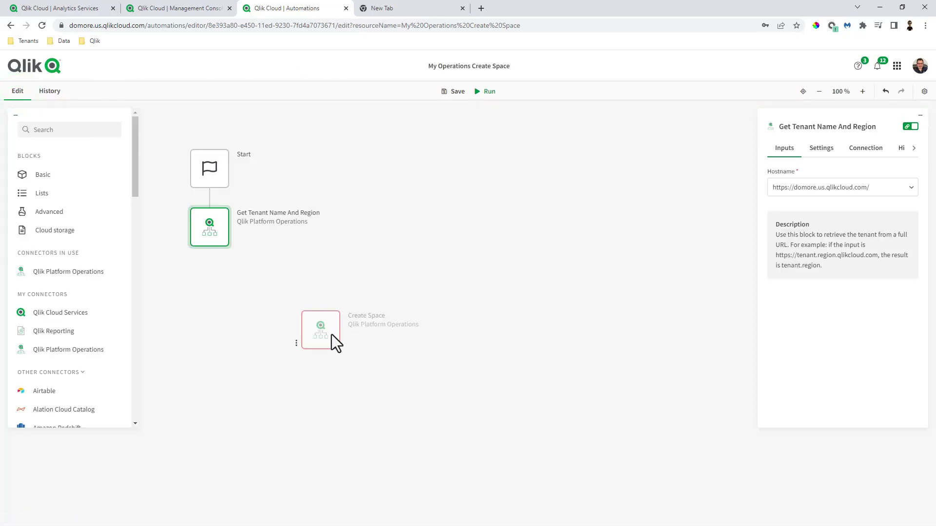
# Step: Re-enable Create Space under Get Tenant Name And Region and map Tenant to the lookup's output
pyautogui.rightClick(332, 334)
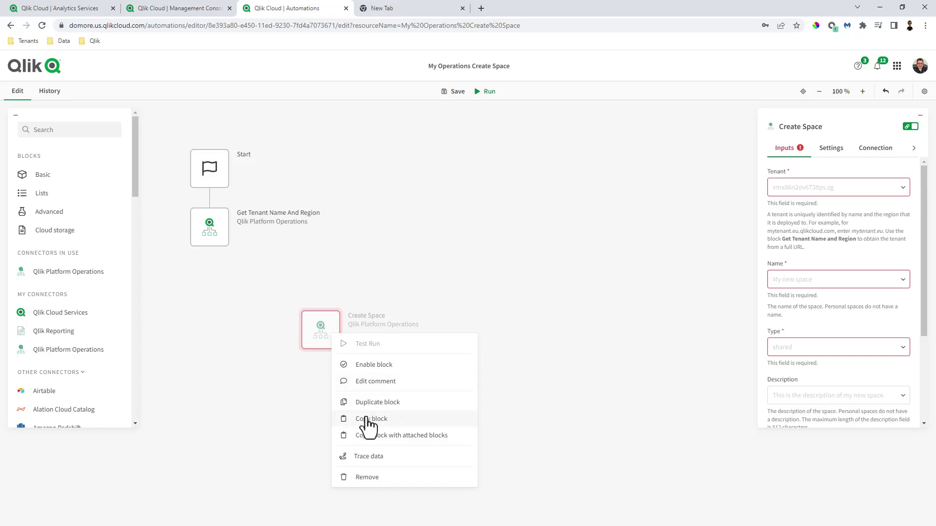
pyautogui.click(375, 364)
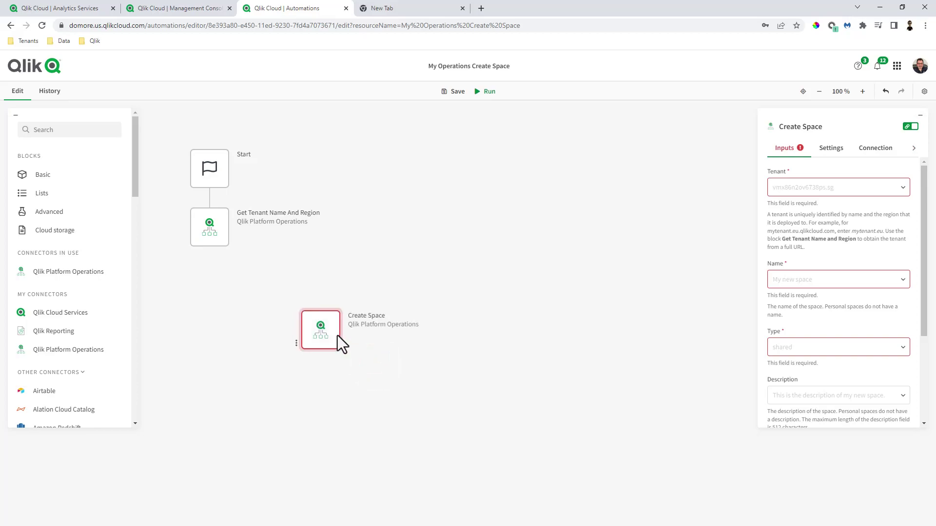
pyautogui.moveTo(337, 335); pyautogui.dragTo(229, 279)
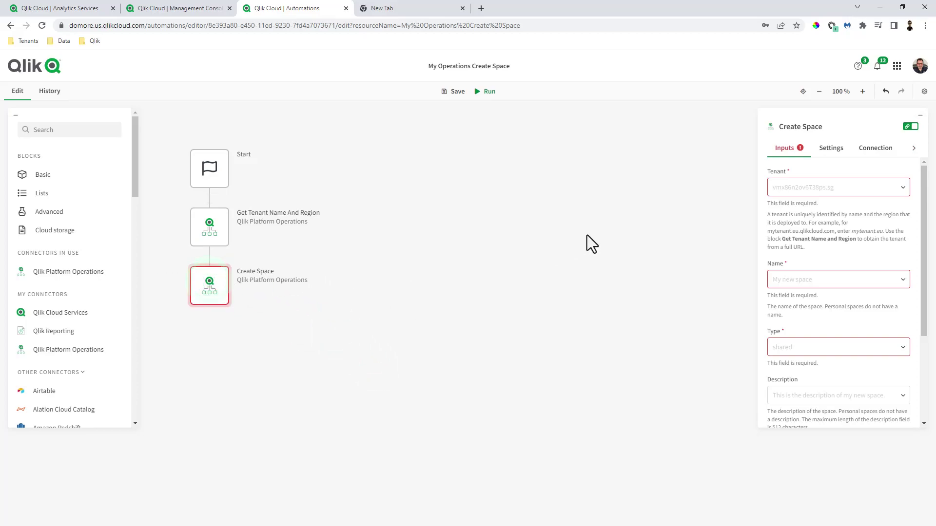
pyautogui.click(803, 187)
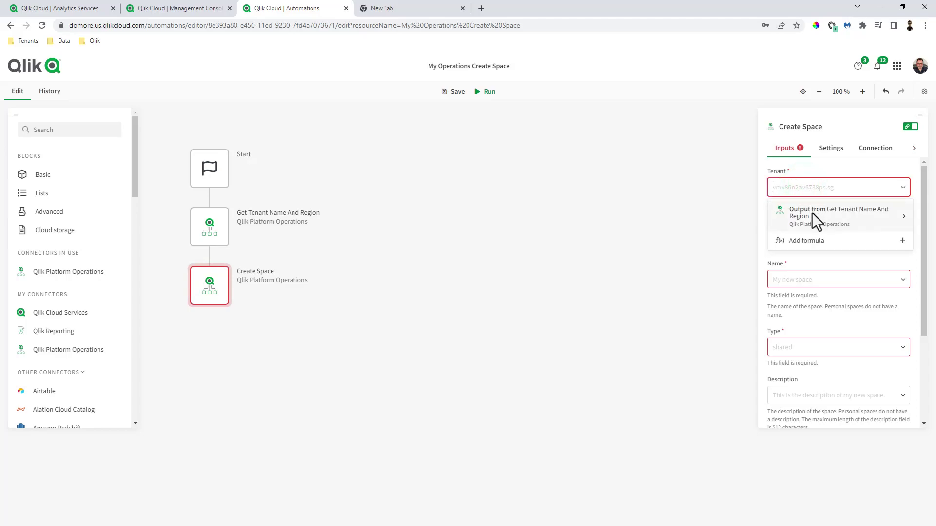
pyautogui.click(813, 213)
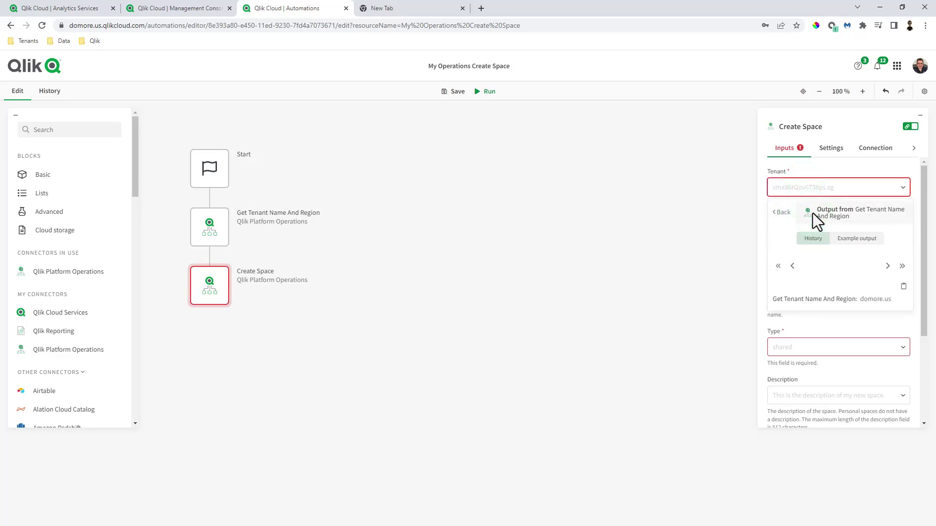
pyautogui.click(805, 301)
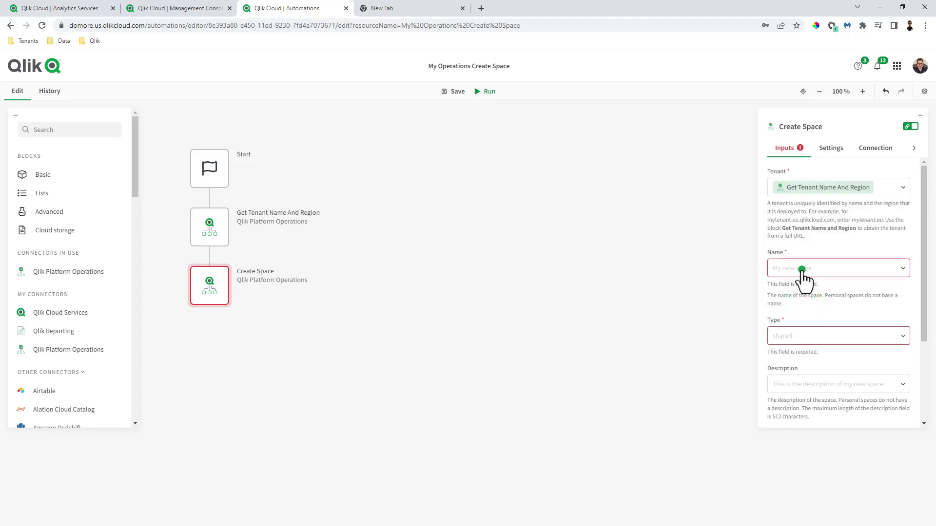
# Step: Set the space name to 'Video Example', type to shared, and description to 'another description'
pyautogui.click(805, 272)
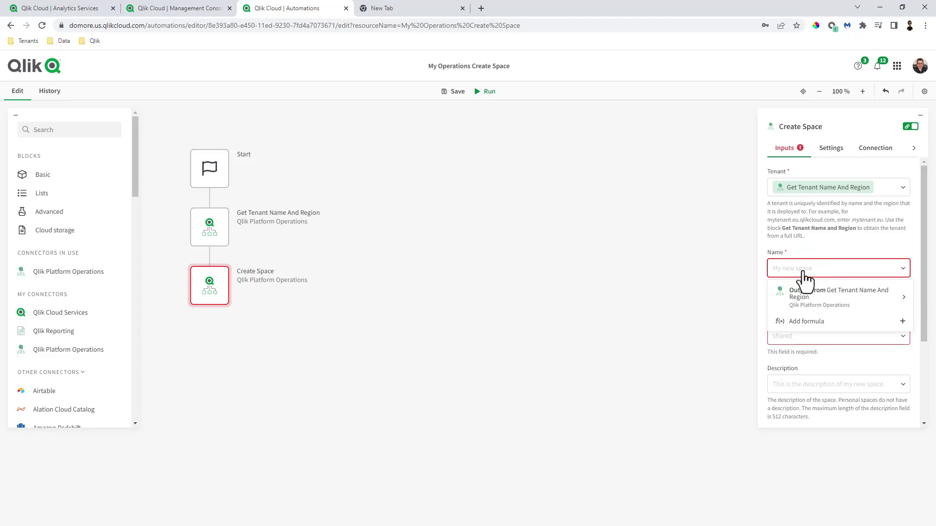
pyautogui.write('Video Example')
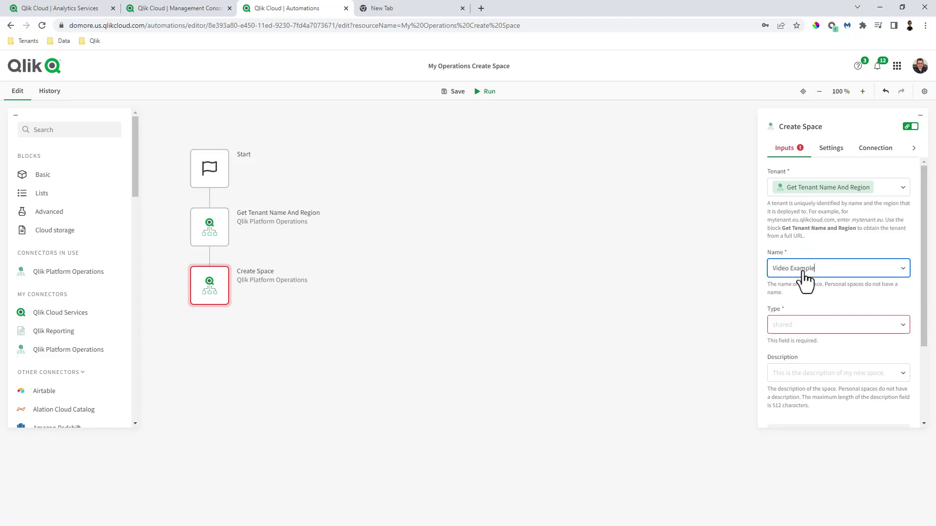
pyautogui.click(802, 324)
pyautogui.click(801, 343)
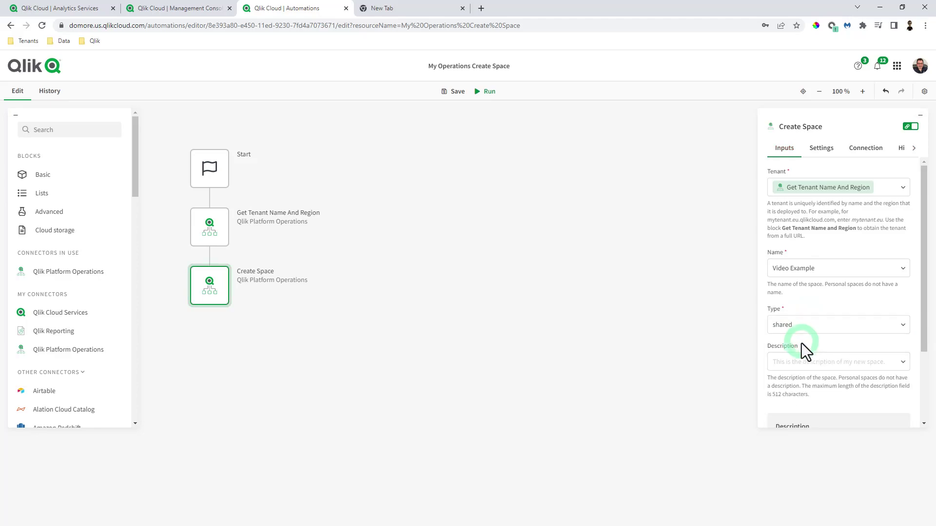
pyautogui.click(794, 363)
pyautogui.write('anot')
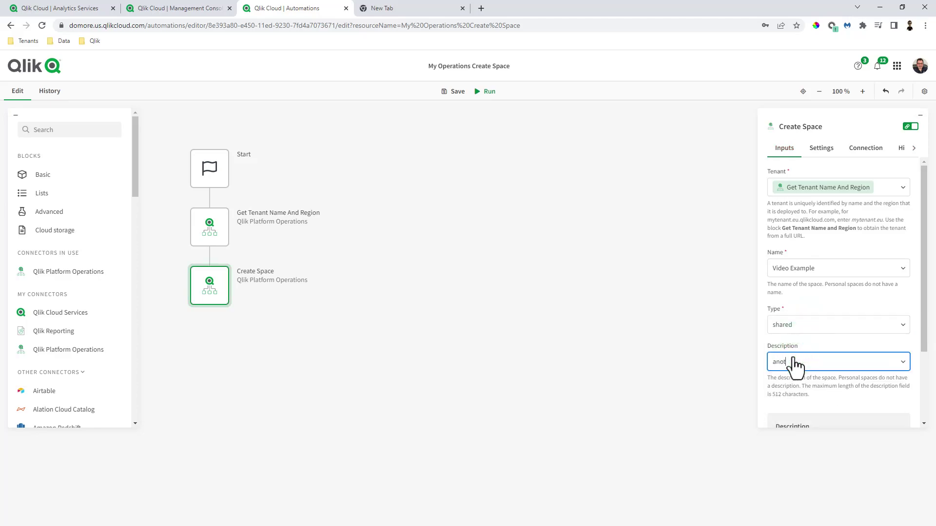
pyautogui.write('her description')
pyautogui.scroll(-2, 864, 341)
pyautogui.scroll(2, 870, 331)
# Step: Save and run the automation, then reload the Analytics Services catalog
pyautogui.click(449, 97)
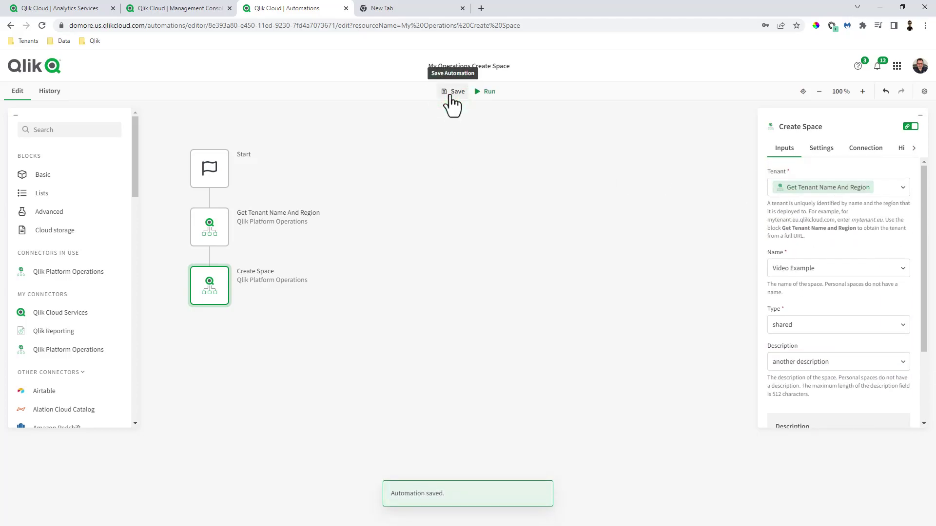
pyautogui.click(483, 93)
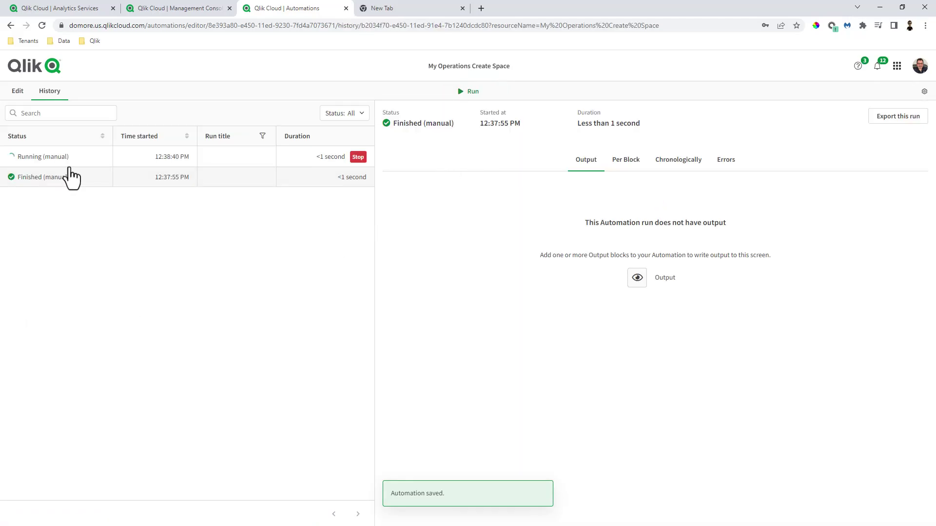
pyautogui.click(68, 157)
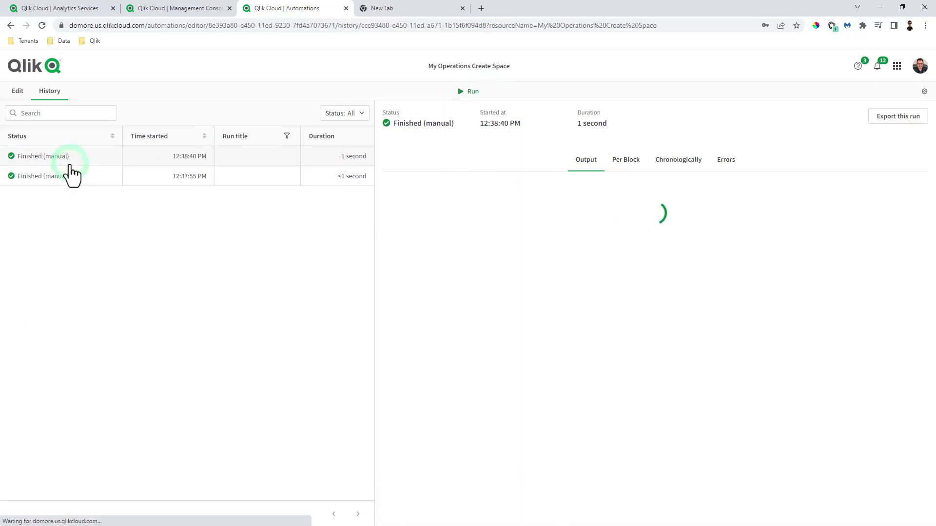
pyautogui.click(50, 9)
pyautogui.click(42, 24)
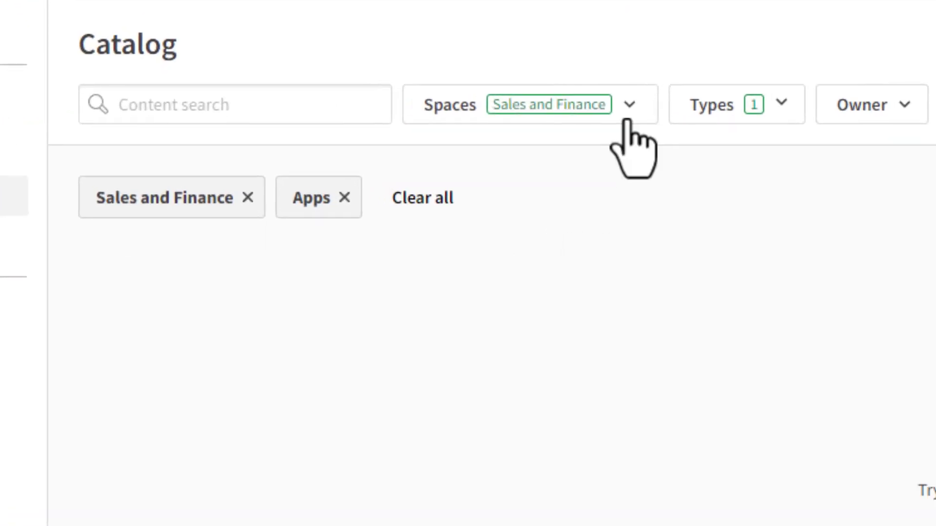
# Step: Filter the catalog to the Video Example space, then go back to the automation's run history
pyautogui.click(343, 125)
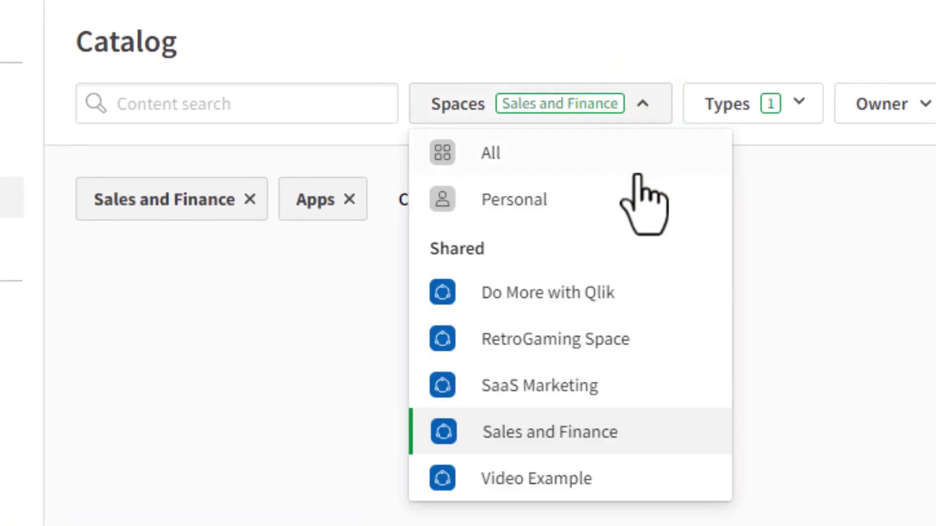
pyautogui.click(572, 470)
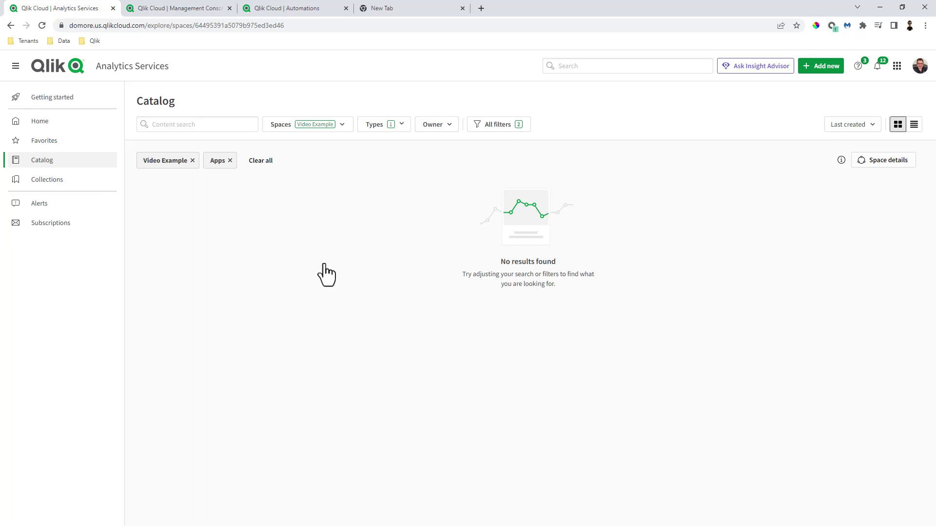
pyautogui.click(251, 9)
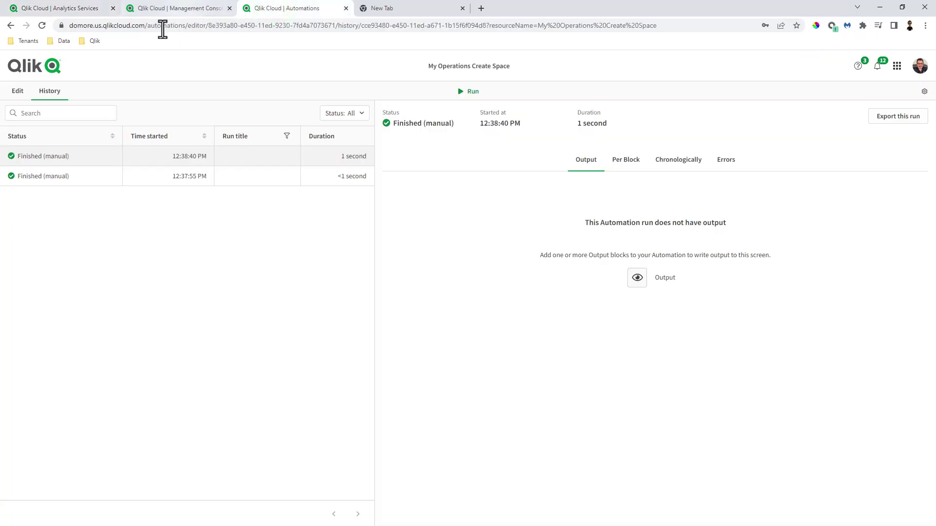
# Step: Back in the editor, list the Qlik Platform Operations blocks and widen the block panel
pyautogui.click(23, 93)
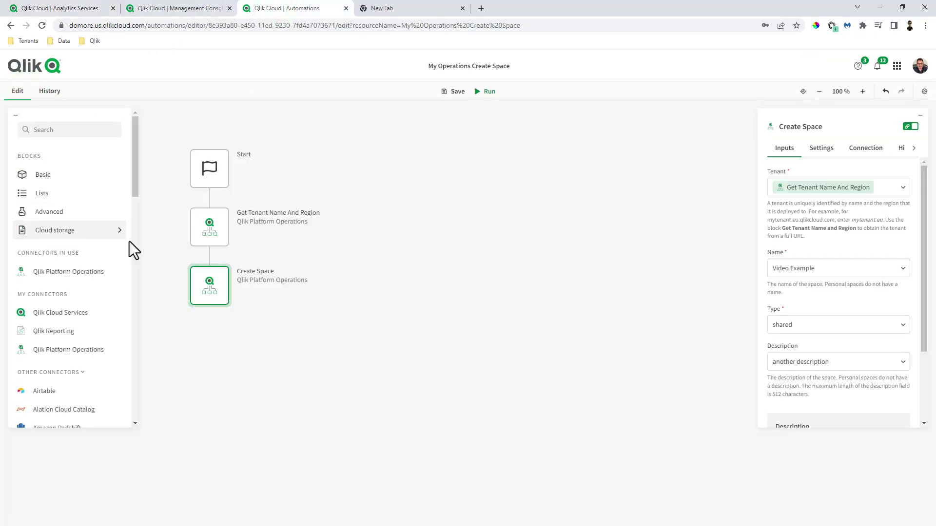
pyautogui.click(92, 273)
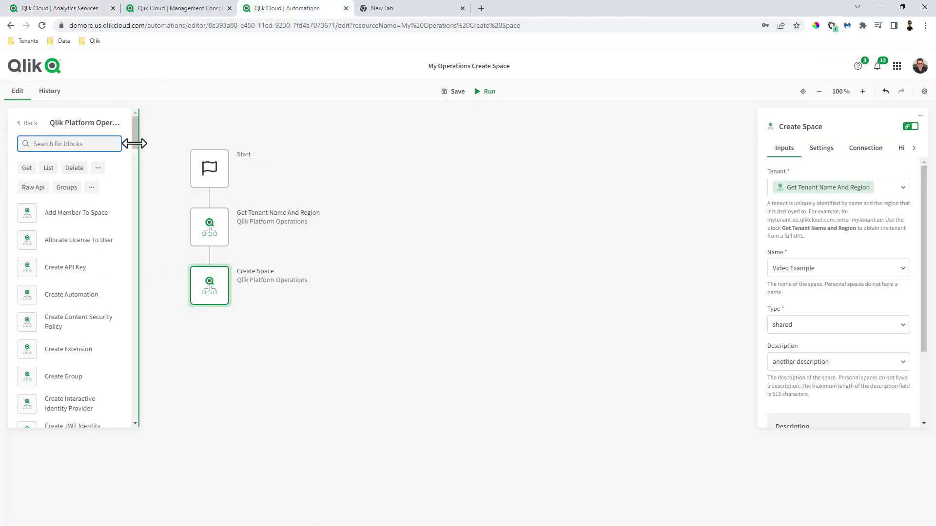
pyautogui.moveTo(133, 143); pyautogui.dragTo(164, 141)
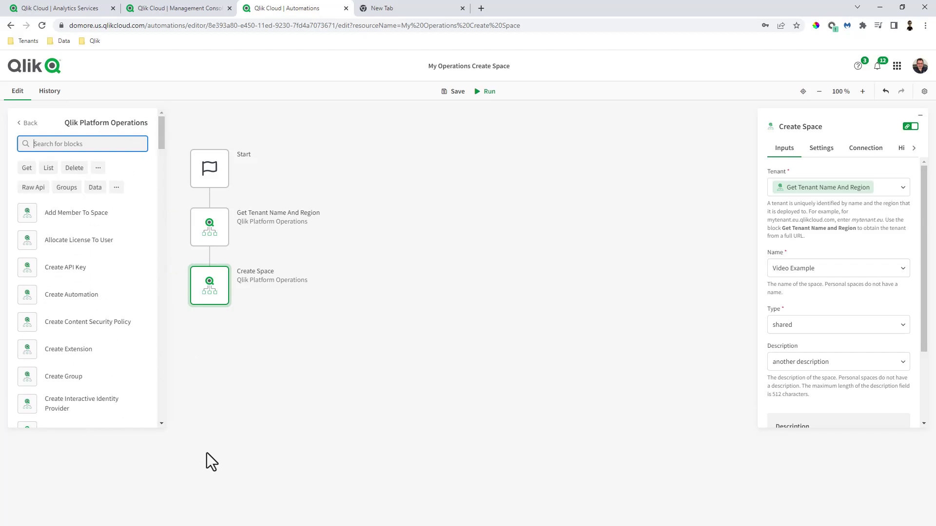